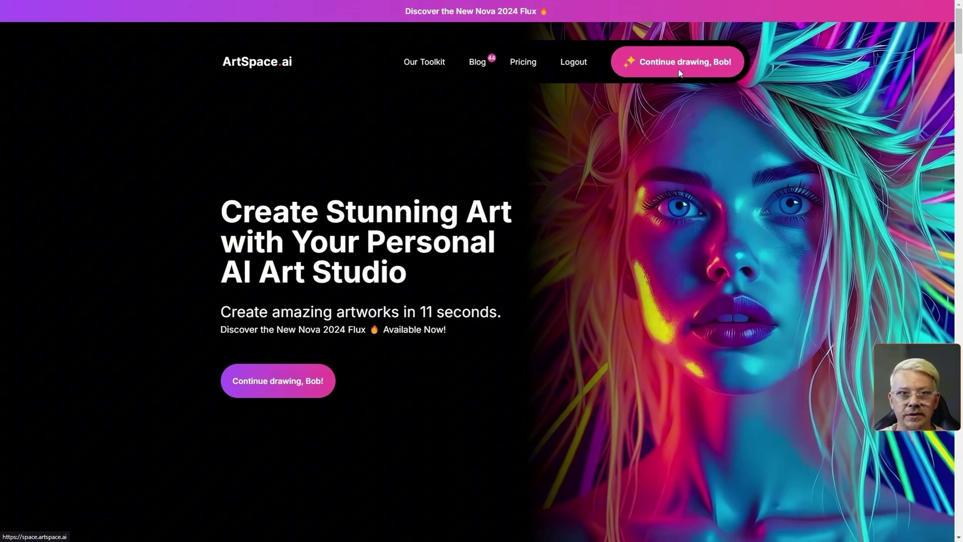
# Open the drawing studio with the prompt 'A dog and a cat napping on a porch swing' entered
pyautogui.click(679, 73)
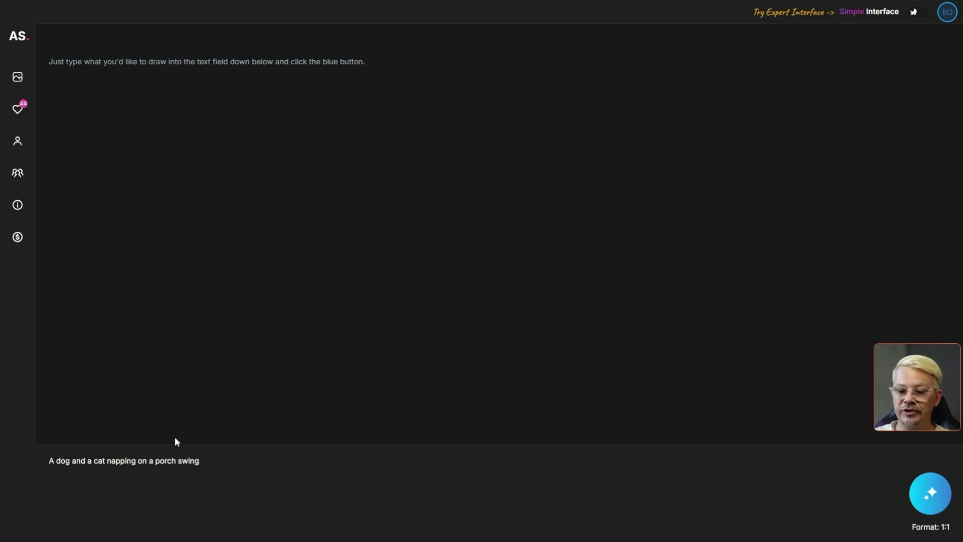
pyautogui.click(199, 459)
# Submit the porch-swing prompt to produce a 1:1 dog-and-cat image
pyautogui.press('Return')
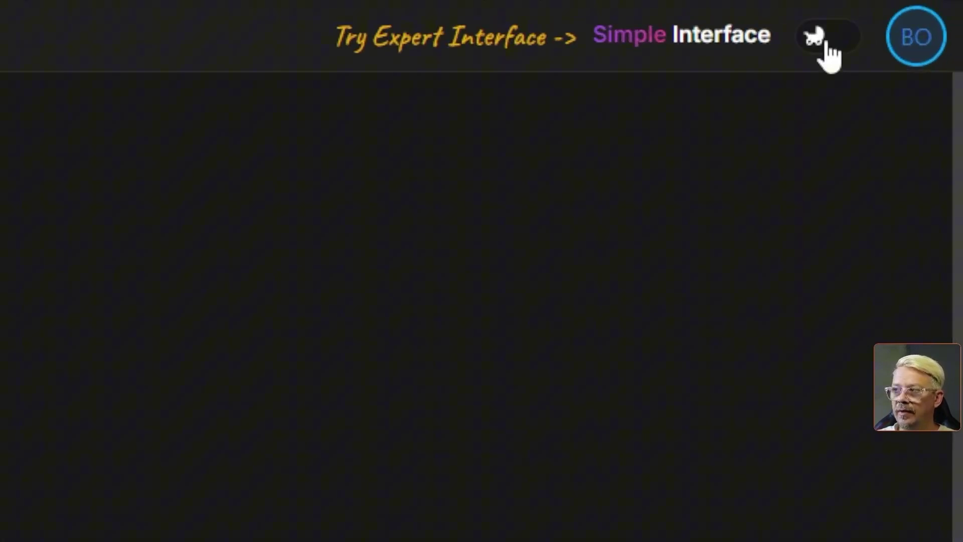
# Switch to Expert mode and choose Nova 2024 Flux as the model
pyautogui.click(826, 44)
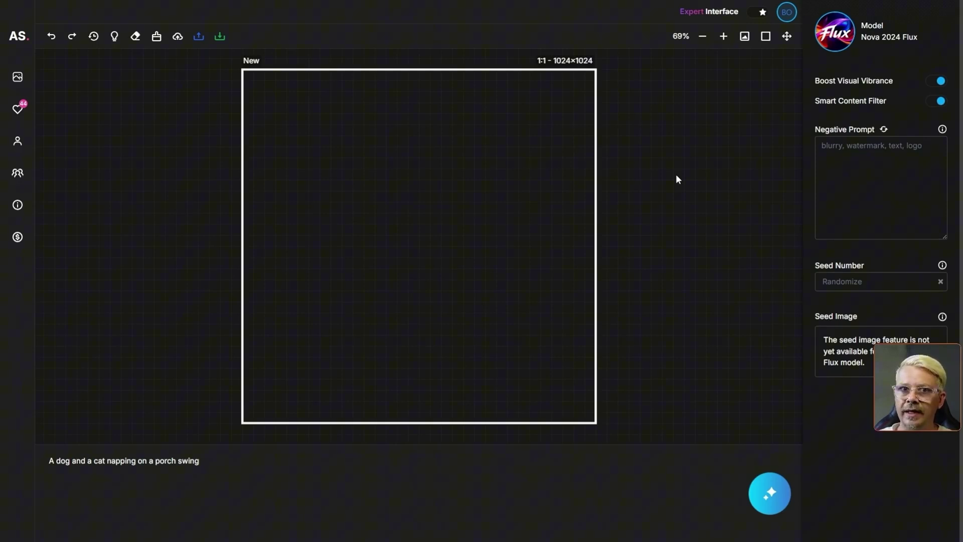
pyautogui.click(219, 469)
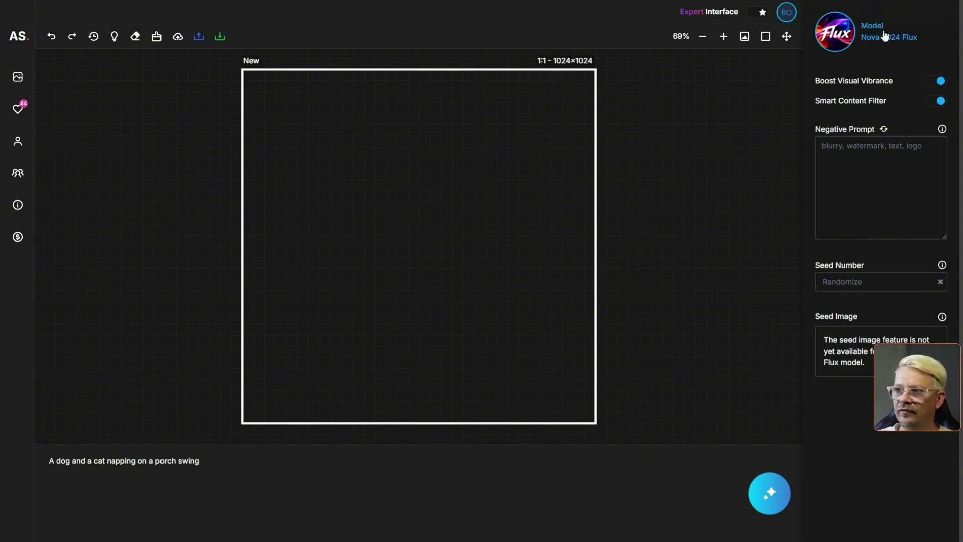
pyautogui.click(884, 36)
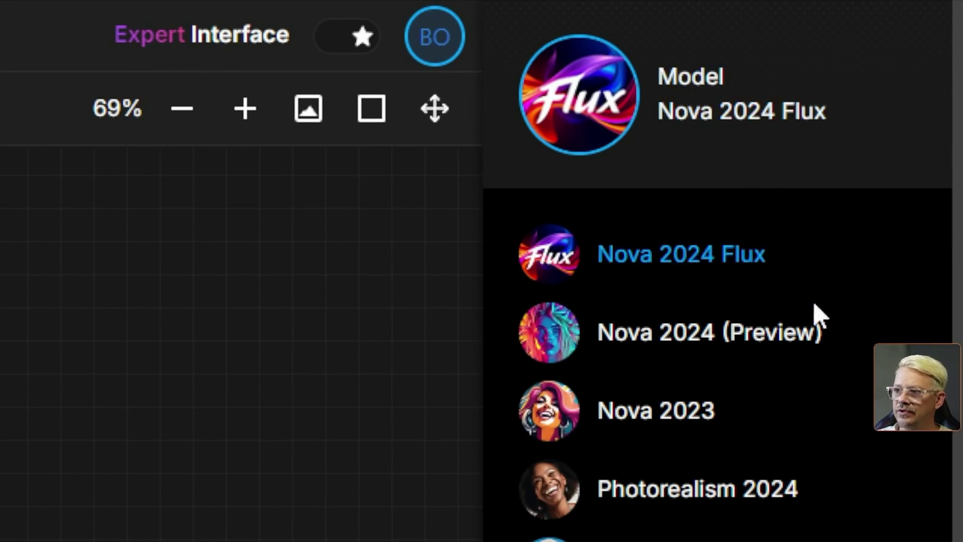
pyautogui.scroll(-1, 815, 341)
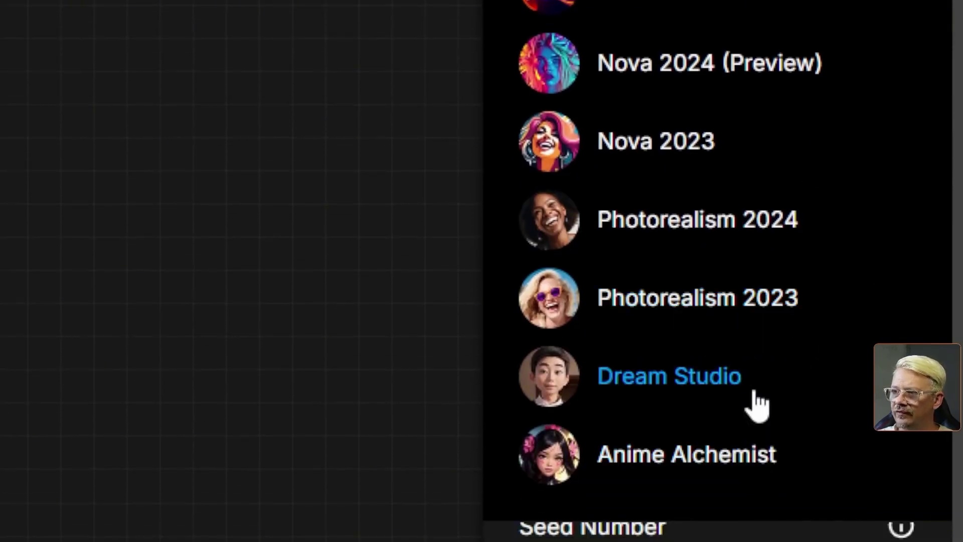
pyautogui.click(762, 4)
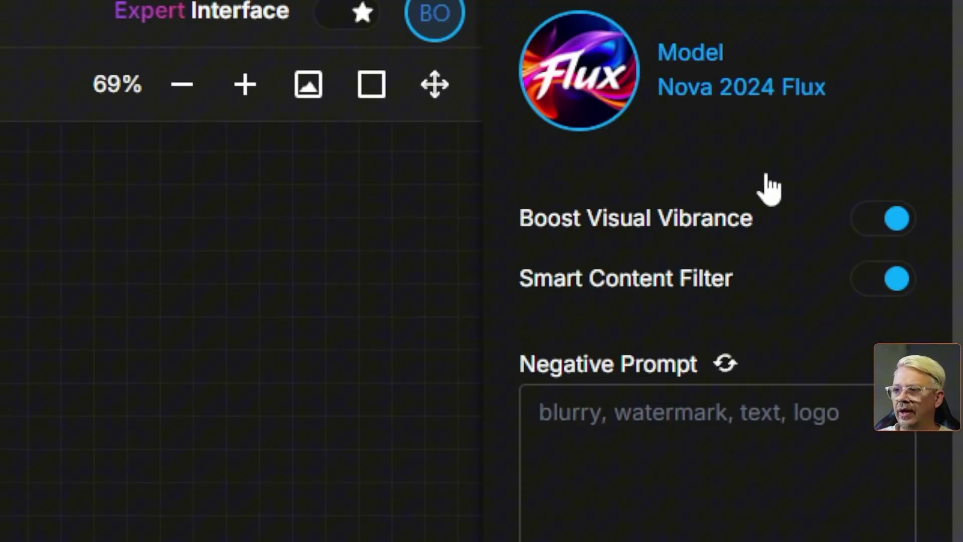
# Toggle Boost Visual Vibrance off and back on, then try disabling Smart Content Filter
pyautogui.click(889, 242)
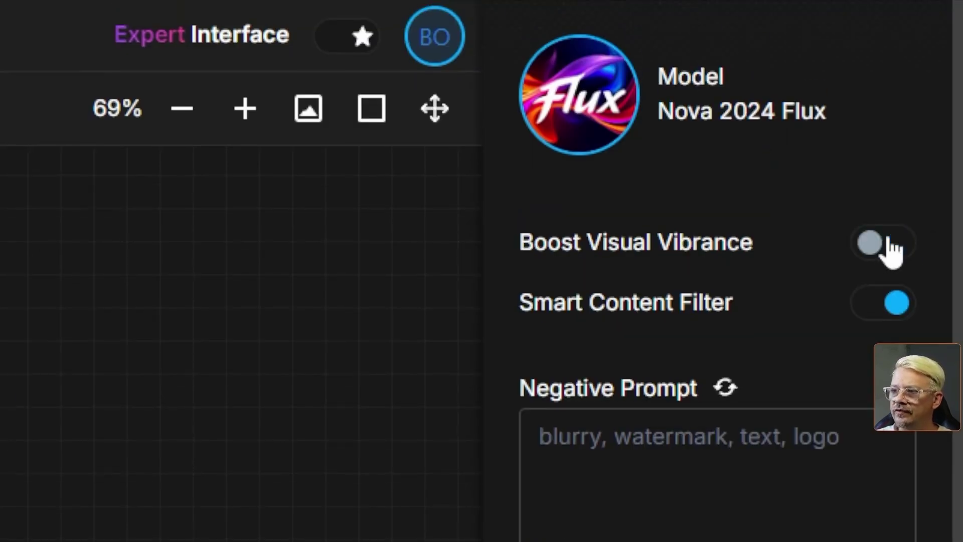
pyautogui.click(884, 246)
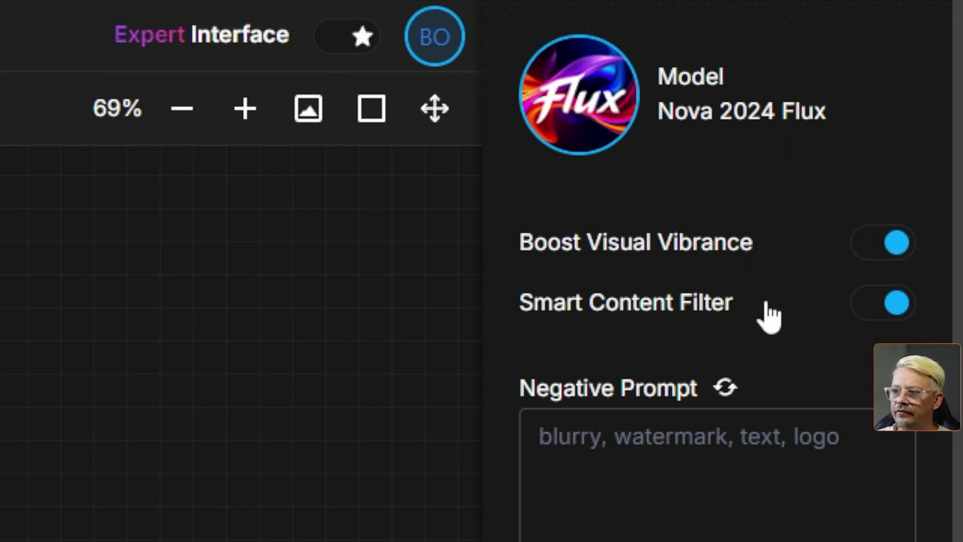
pyautogui.click(884, 305)
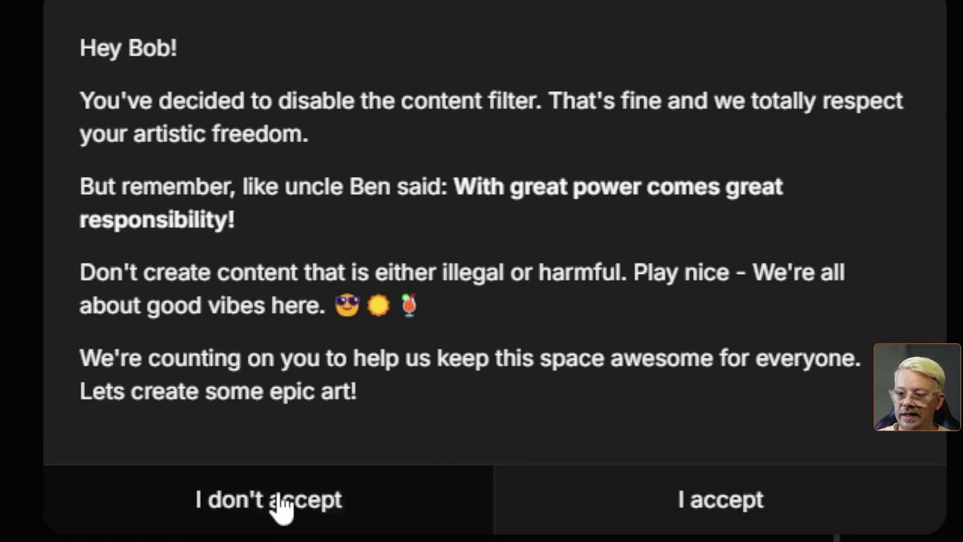
# Decline disabling the content filter so Smart Content Filter stays on
pyautogui.click(174, 501)
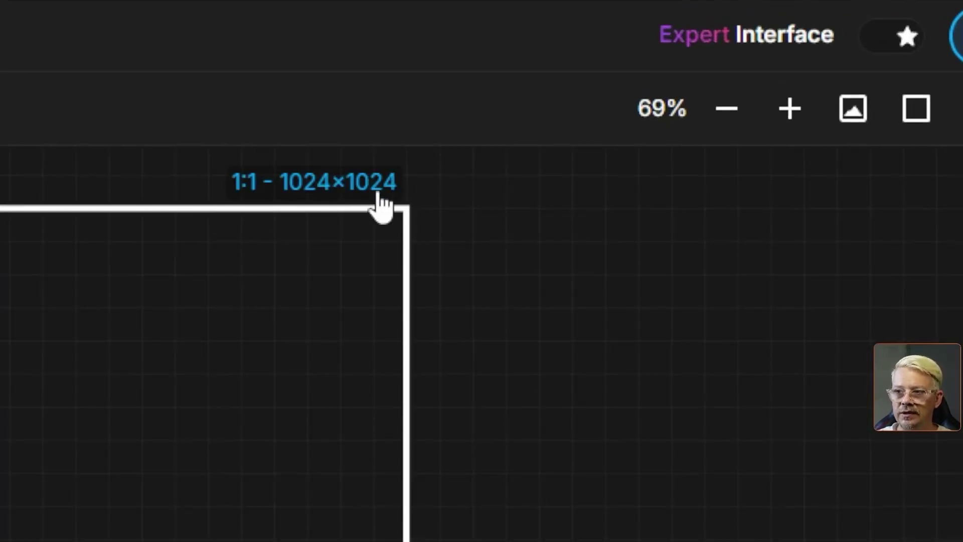
# Keep the canvas at 1:1, 1024×1024 and drag the canvas frame to a new position
pyautogui.click(351, 187)
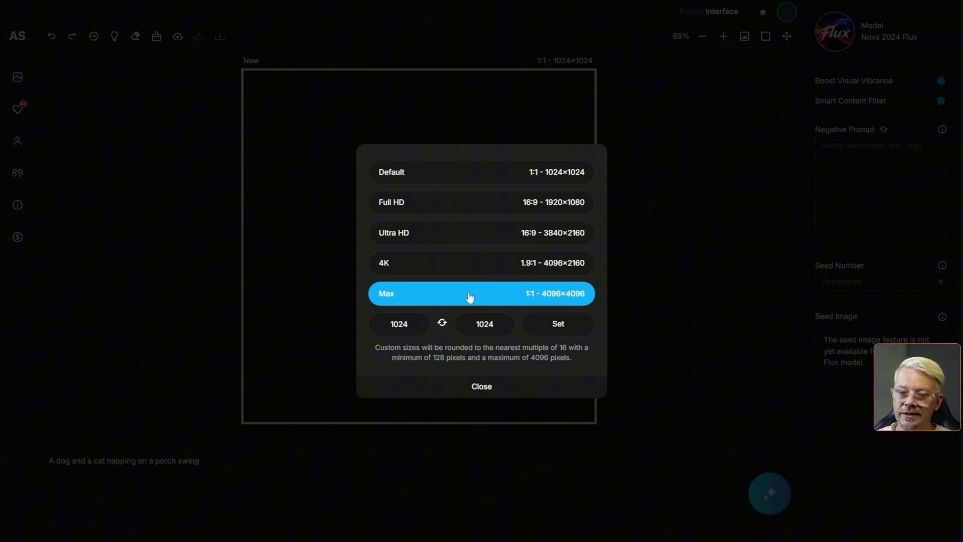
pyautogui.click(503, 174)
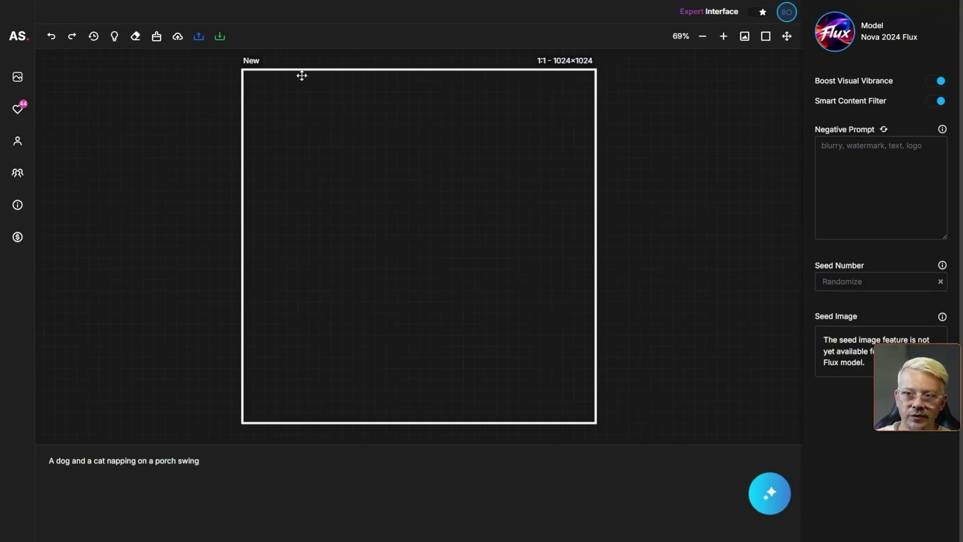
pyautogui.moveTo(419, 150); pyautogui.dragTo(456, 173)
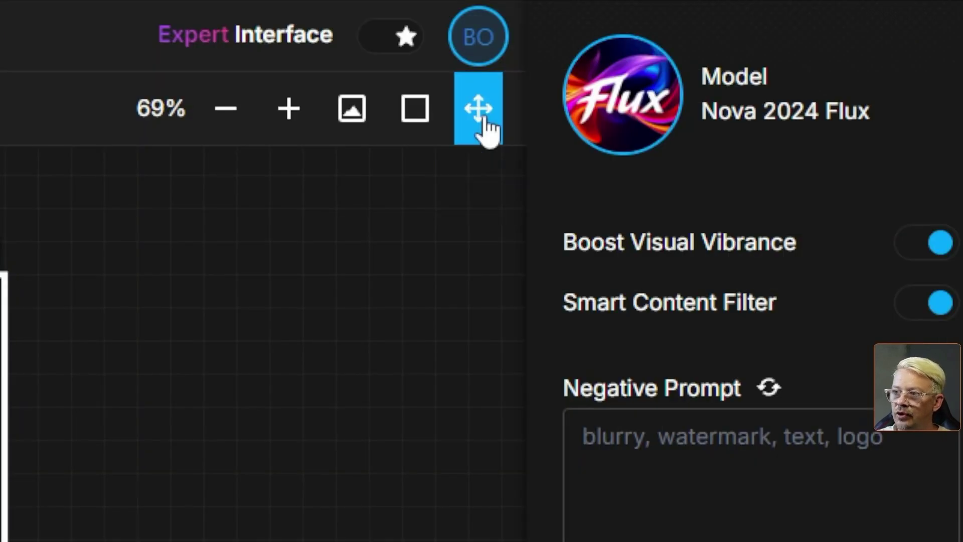
pyautogui.moveTo(709, 149); pyautogui.dragTo(649, 100)
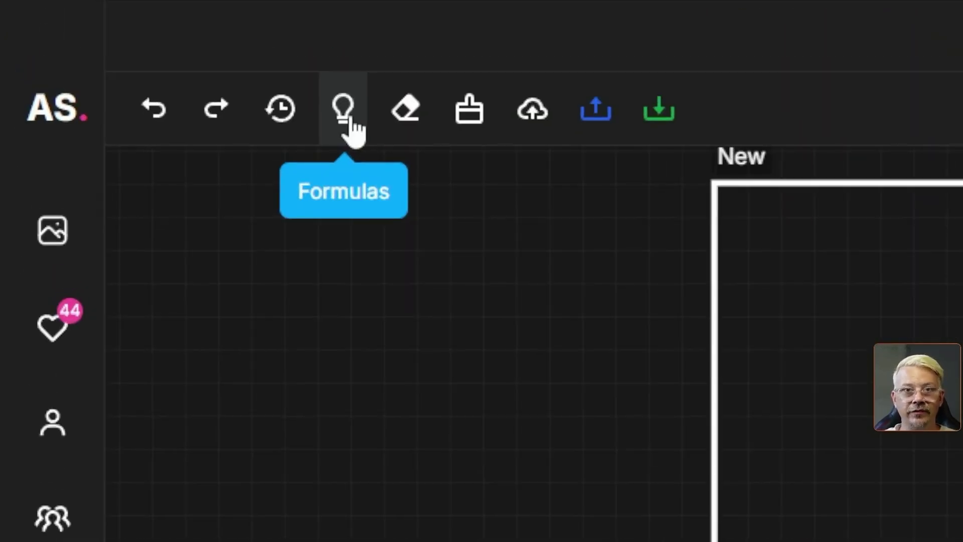
# In Formulas, replace the Sphinx subject with 'A woman sitting on a park bench'
pyautogui.click(351, 123)
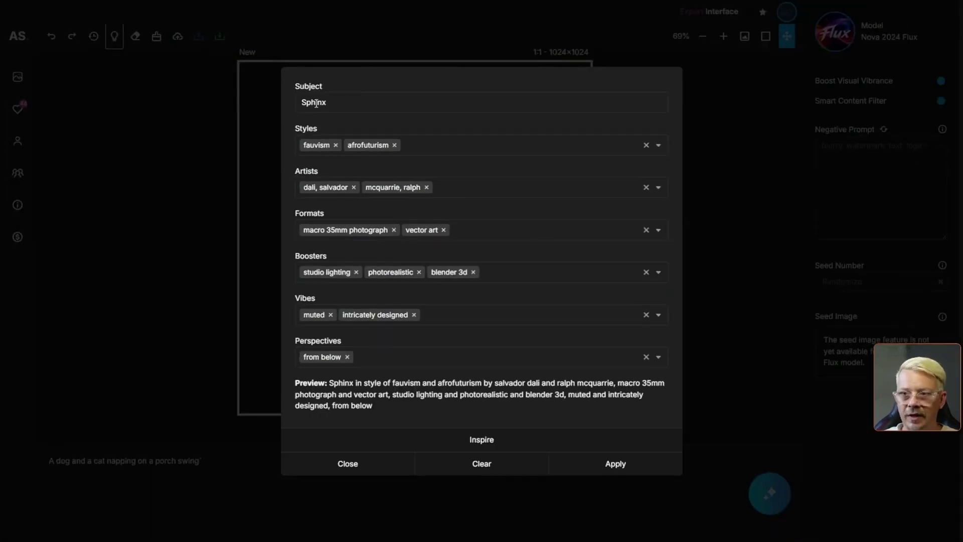
pyautogui.click(343, 102)
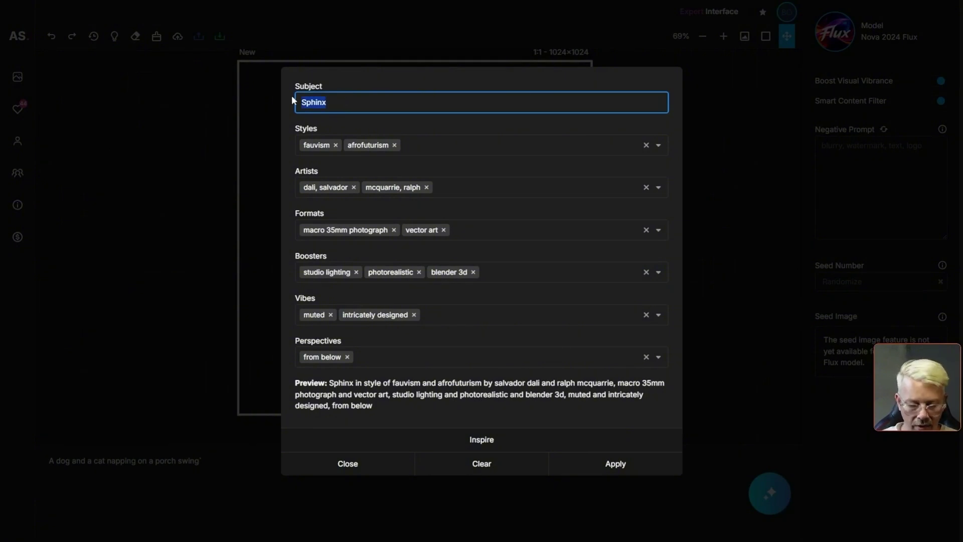
pyautogui.write('A woman sitting on a park bench')
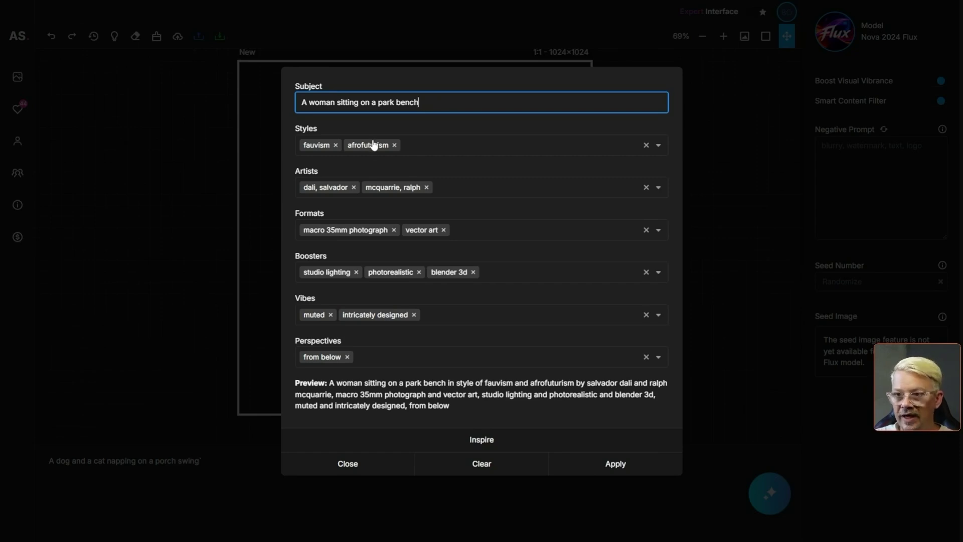
pyautogui.click(660, 146)
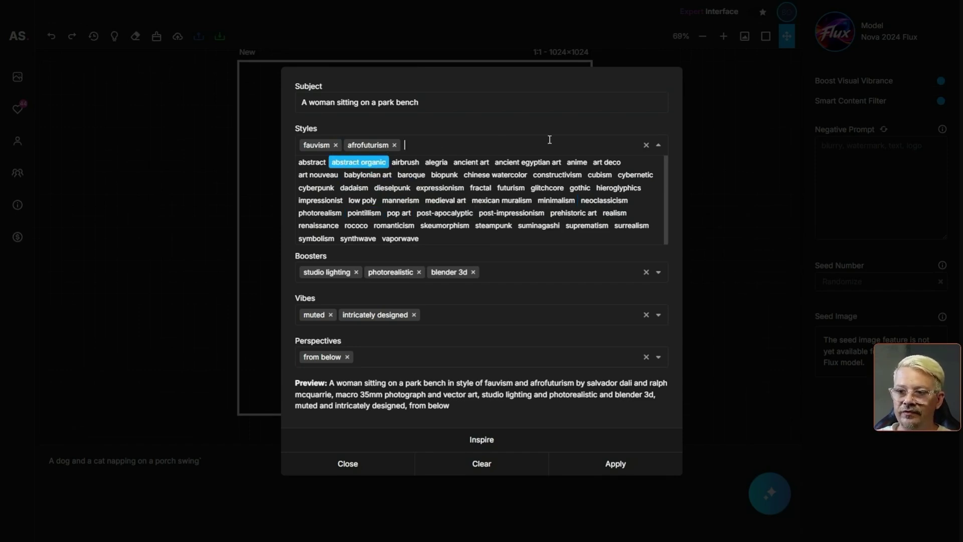
# Remove the fauvism and afrofuturism styles and the Dalí and McQuarrie artists
pyautogui.click(659, 146)
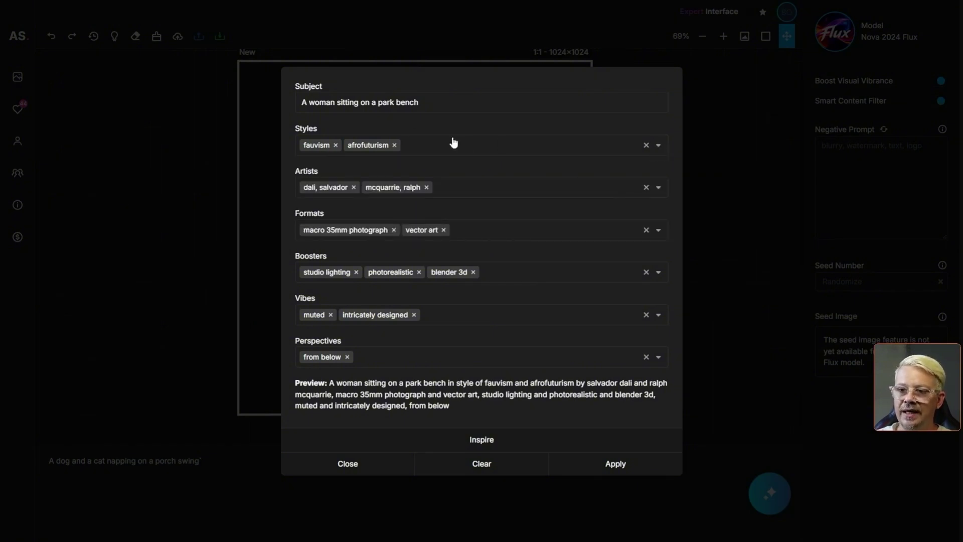
pyautogui.click(336, 145)
pyautogui.click(351, 146)
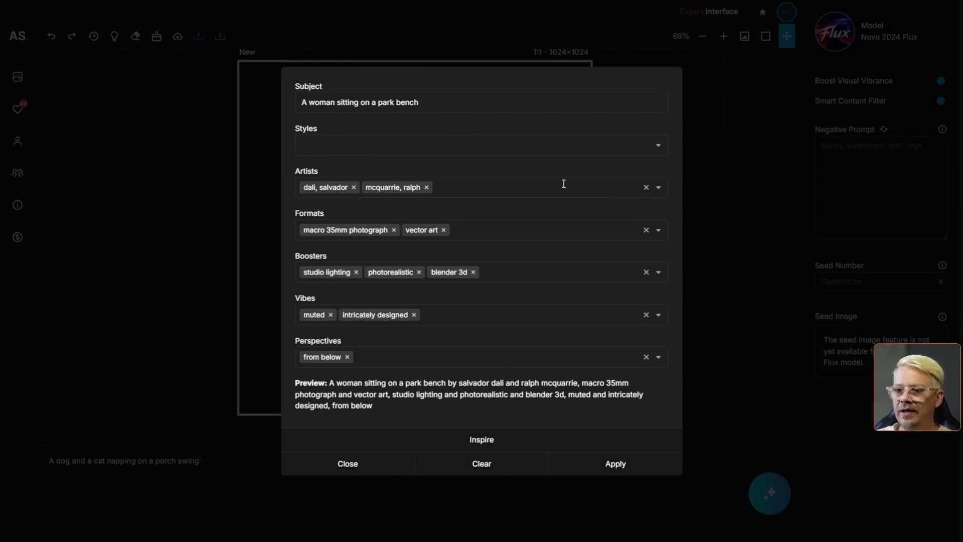
pyautogui.click(659, 188)
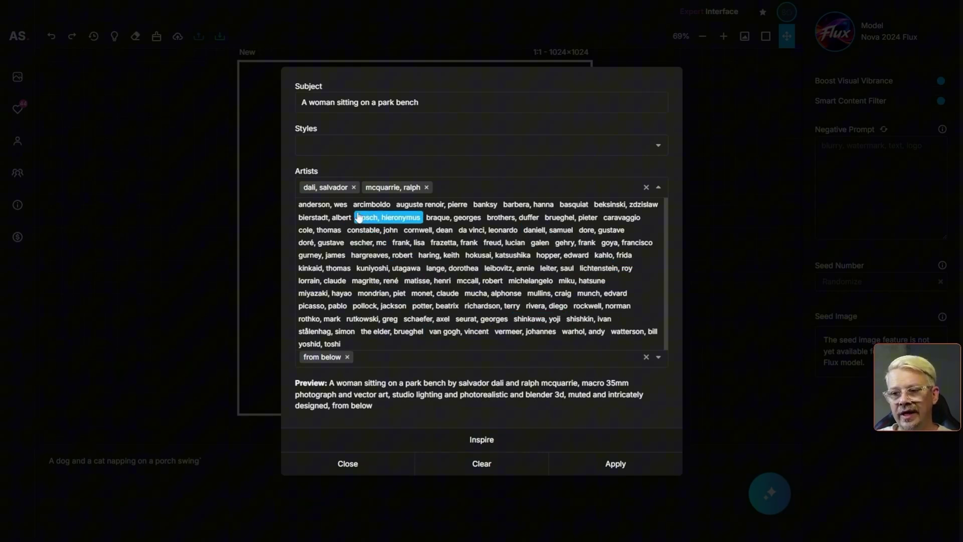
pyautogui.click(353, 188)
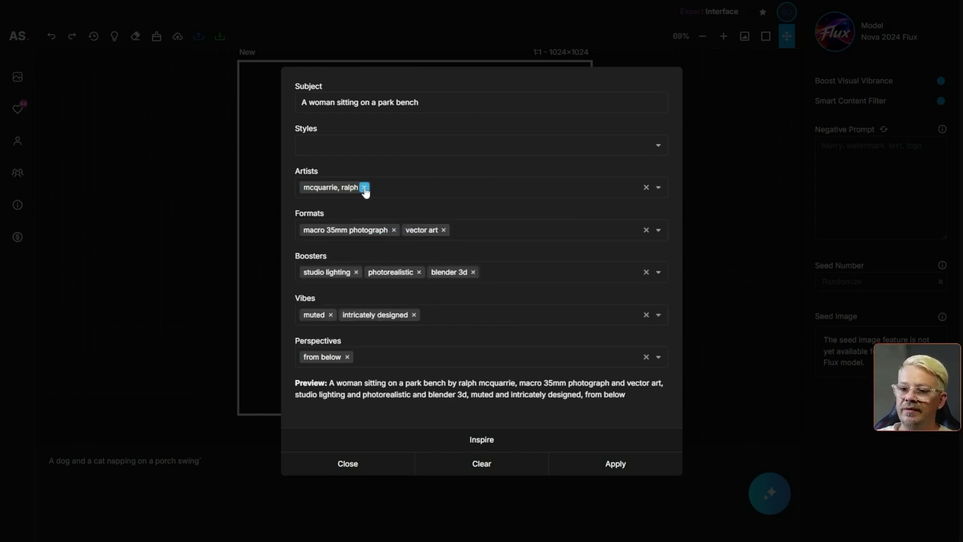
pyautogui.click(364, 188)
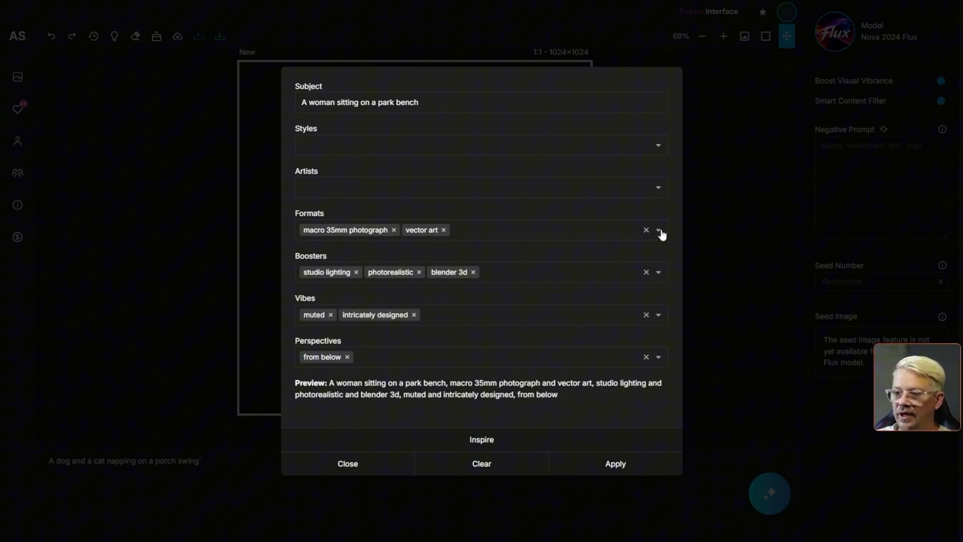
# Replace the formats with photograph and shot on iPhone 11
pyautogui.click(394, 230)
pyautogui.click(339, 229)
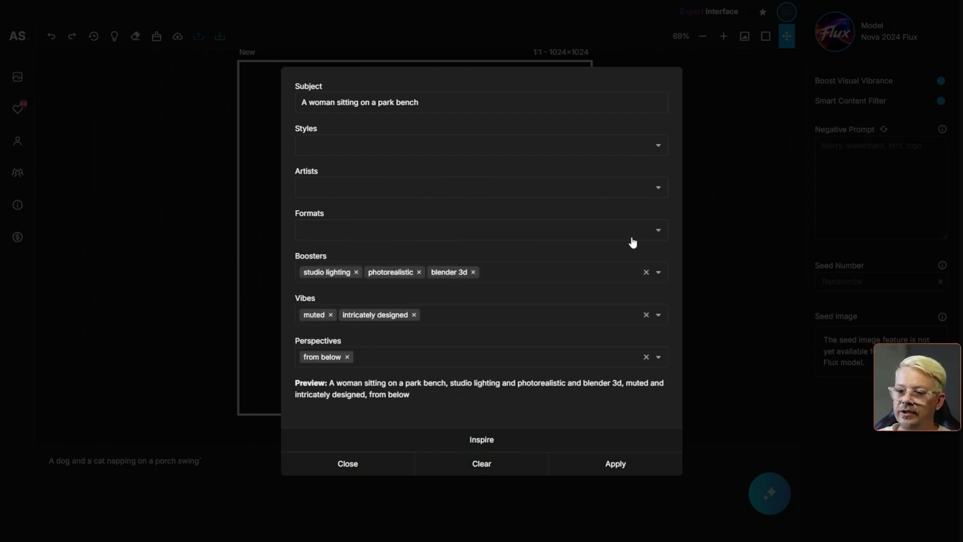
pyautogui.click(656, 235)
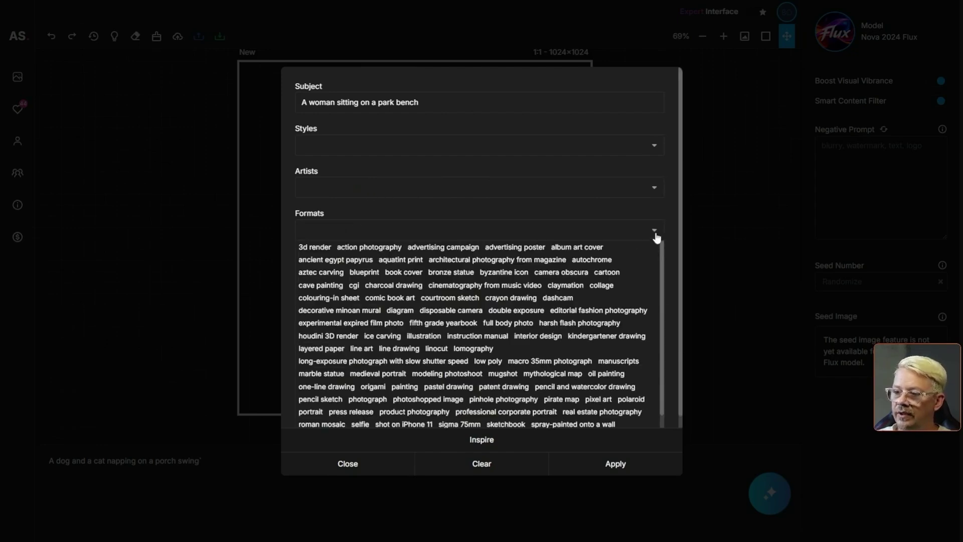
pyautogui.click(374, 399)
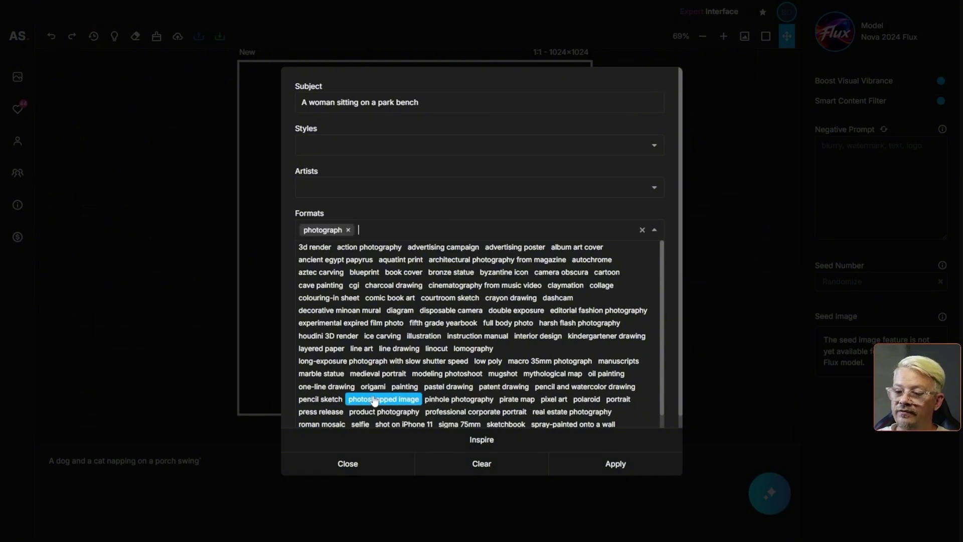
pyautogui.click(398, 425)
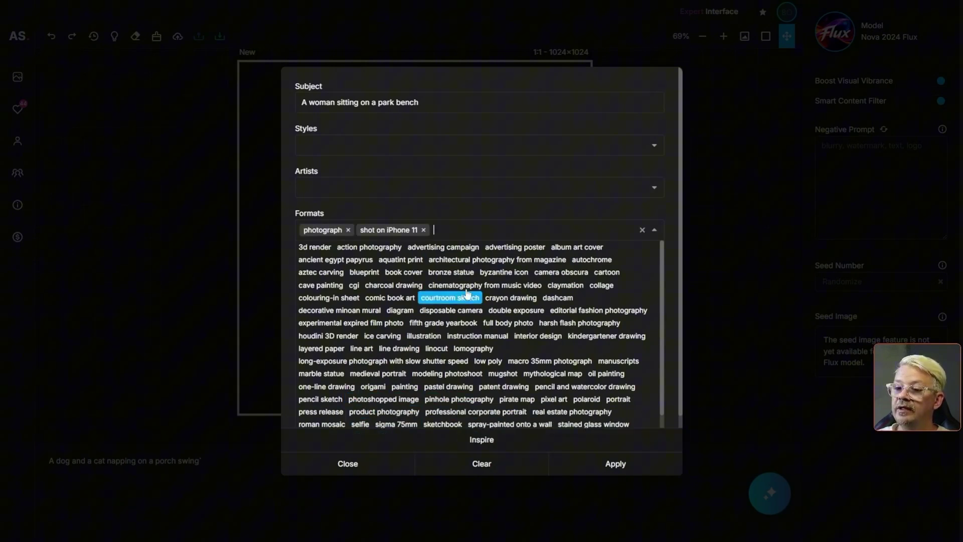
# Add highly detailed and hyper realistic boosters; remove blender 3d, photorealistic and studio lighting
pyautogui.click(658, 272)
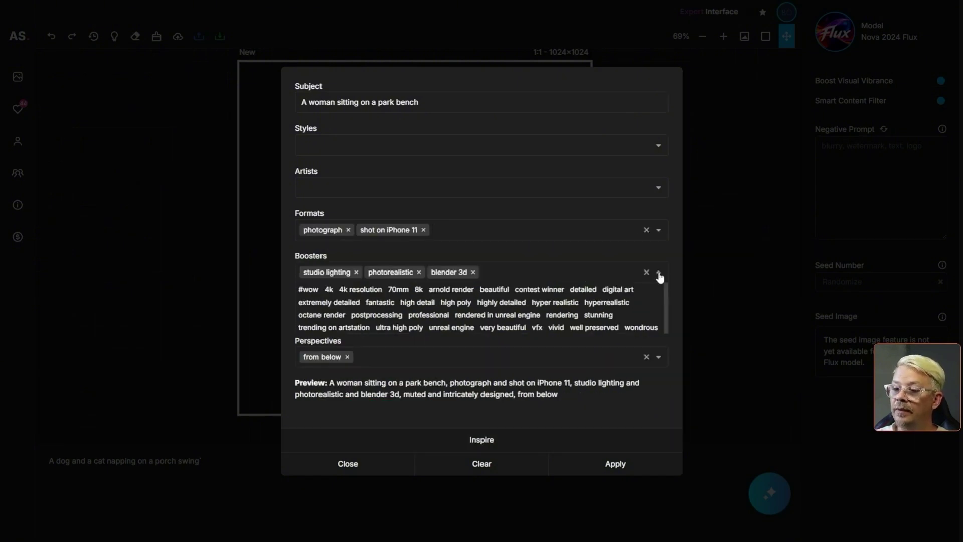
pyautogui.click(502, 304)
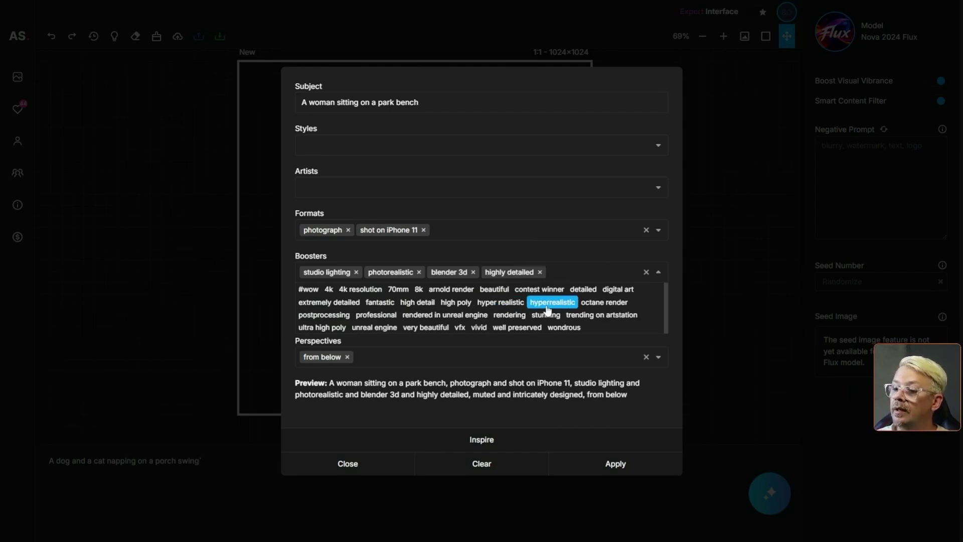
pyautogui.click(500, 302)
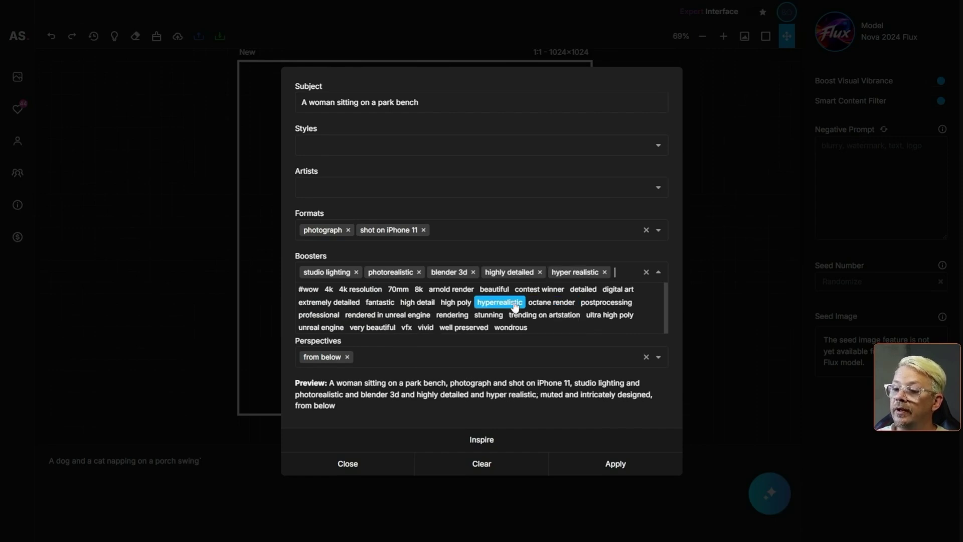
pyautogui.click(473, 272)
pyautogui.click(419, 272)
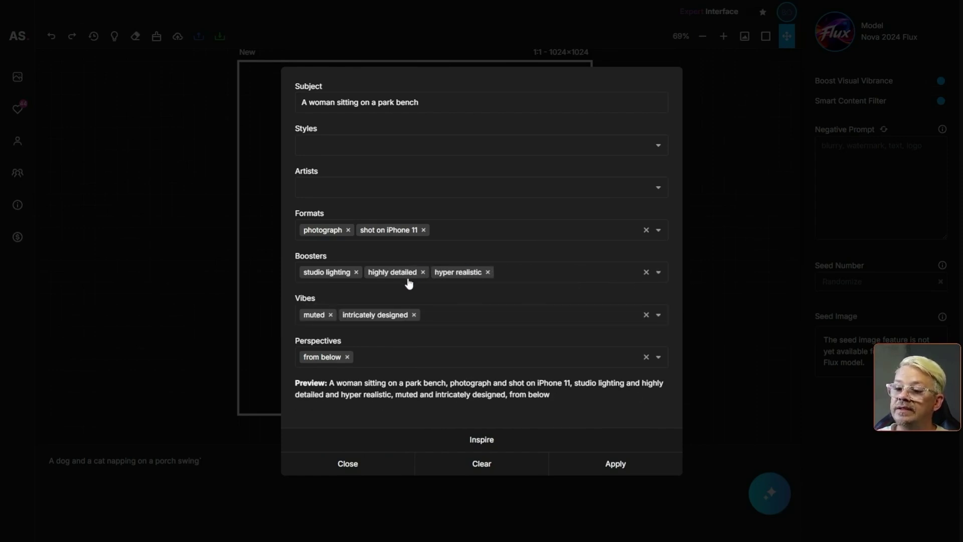
pyautogui.click(356, 272)
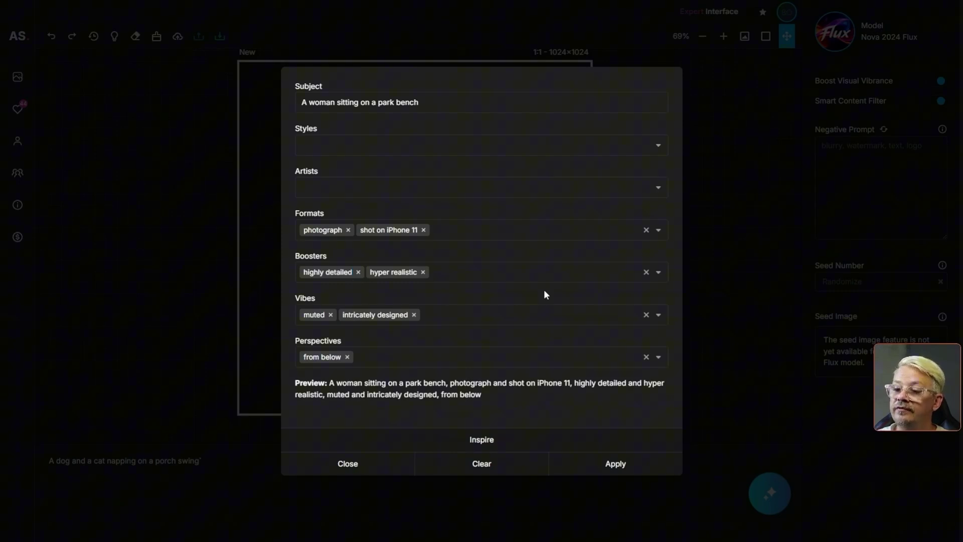
# Swap the muted and intricately designed vibes for spontaneous
pyautogui.click(330, 314)
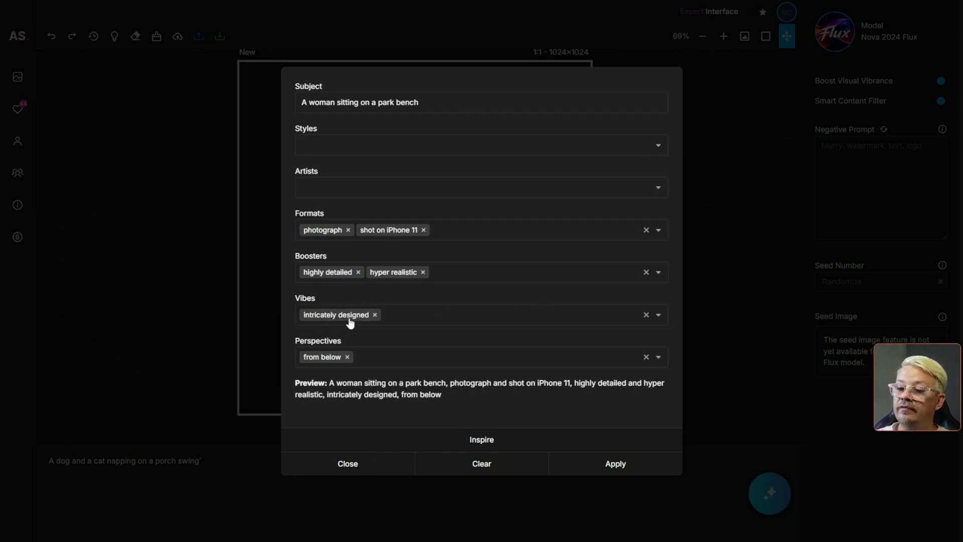
pyautogui.click(375, 315)
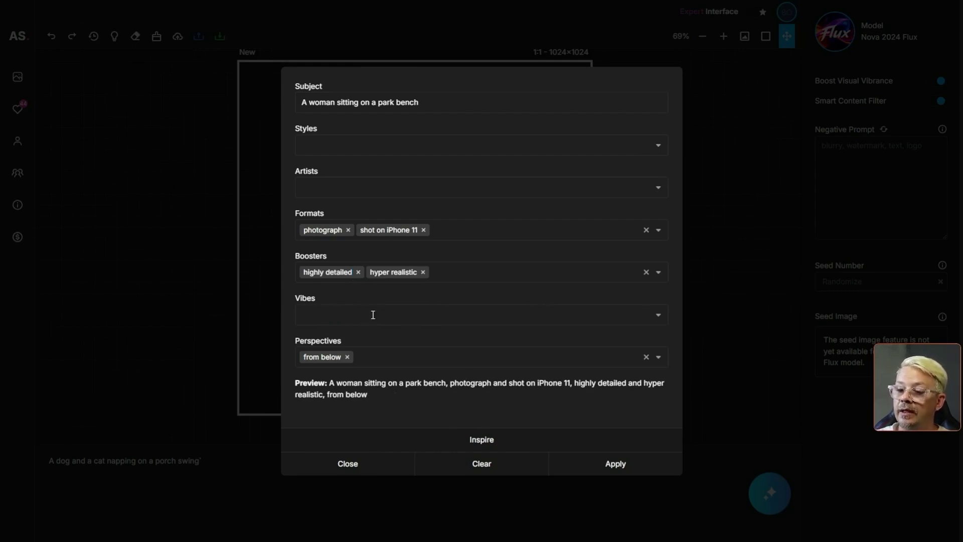
pyautogui.click(659, 315)
pyautogui.scroll(-1, 584, 296)
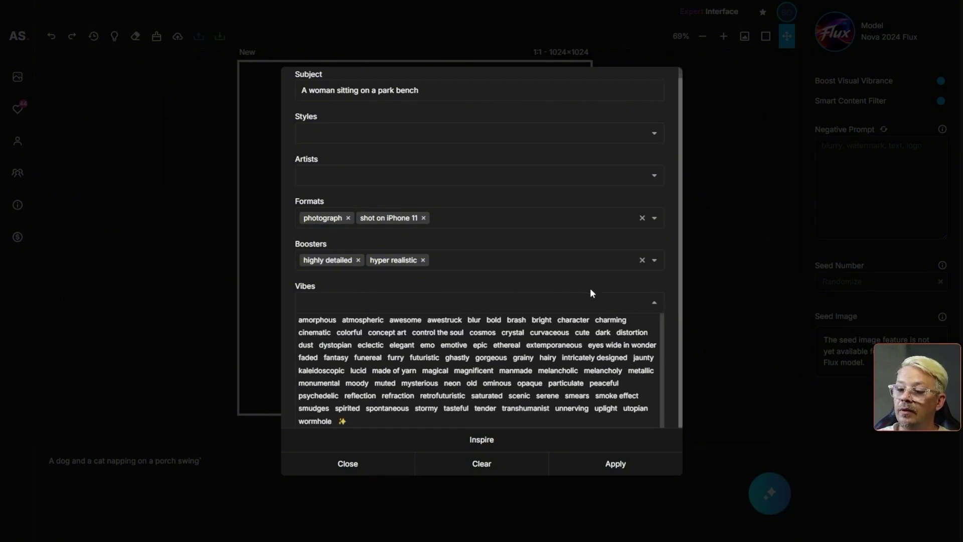
pyautogui.click(380, 410)
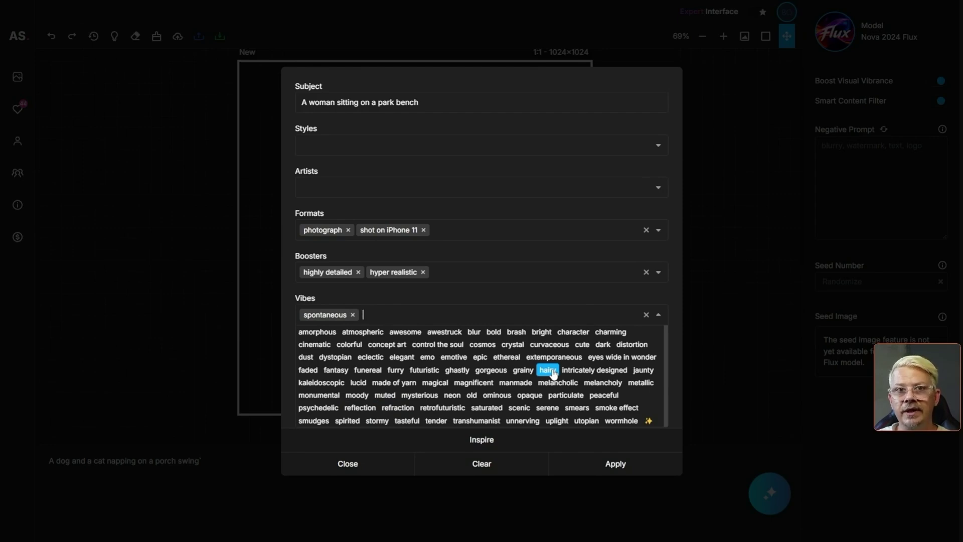
pyautogui.click(485, 377)
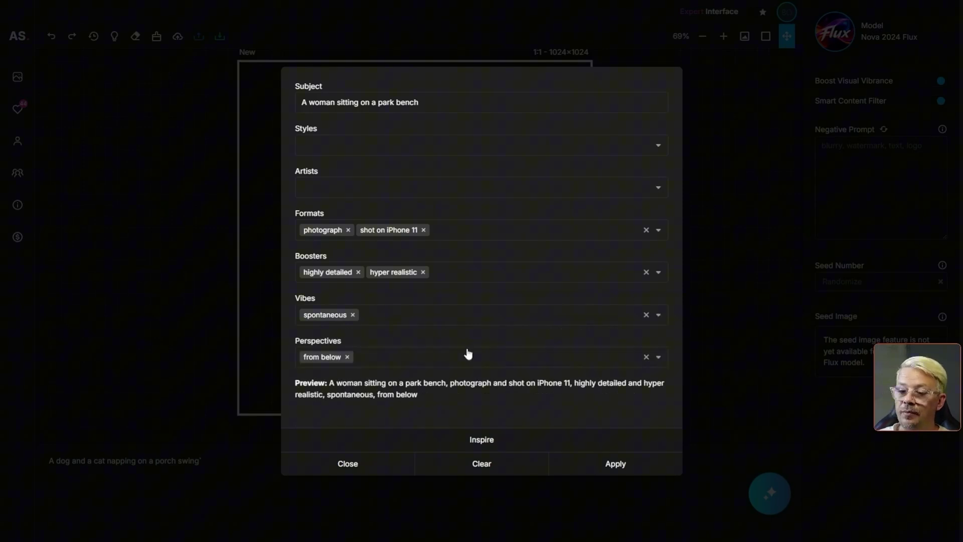
# Replace the from below perspective with low angle and sunset photo at golden hour
pyautogui.click(347, 357)
pyautogui.click(658, 359)
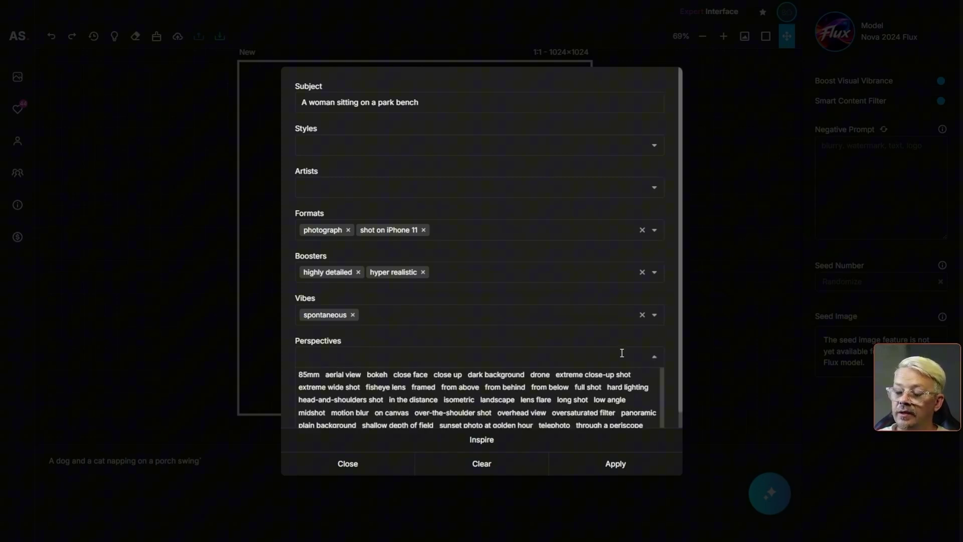
pyautogui.scroll(-1, 638, 346)
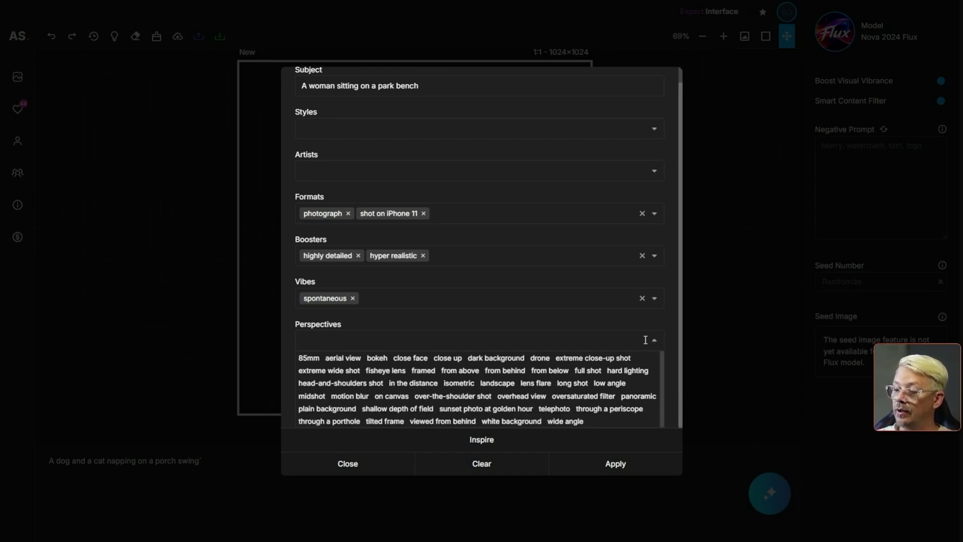
pyautogui.click(606, 384)
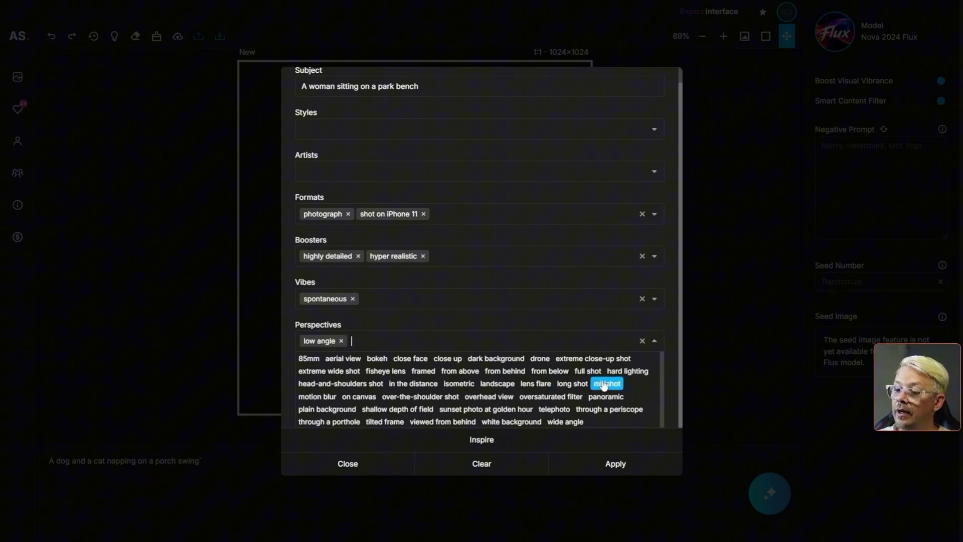
pyautogui.click(462, 410)
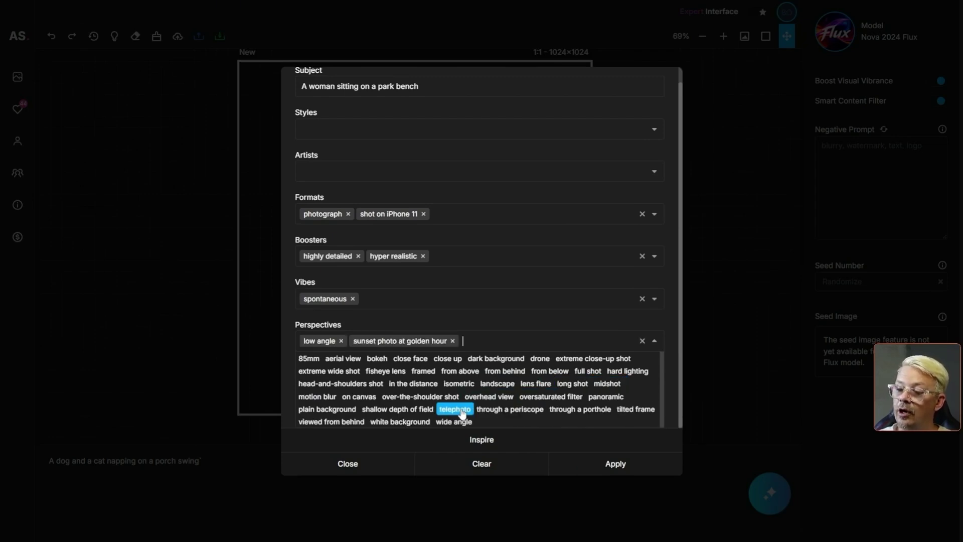
pyautogui.click(577, 320)
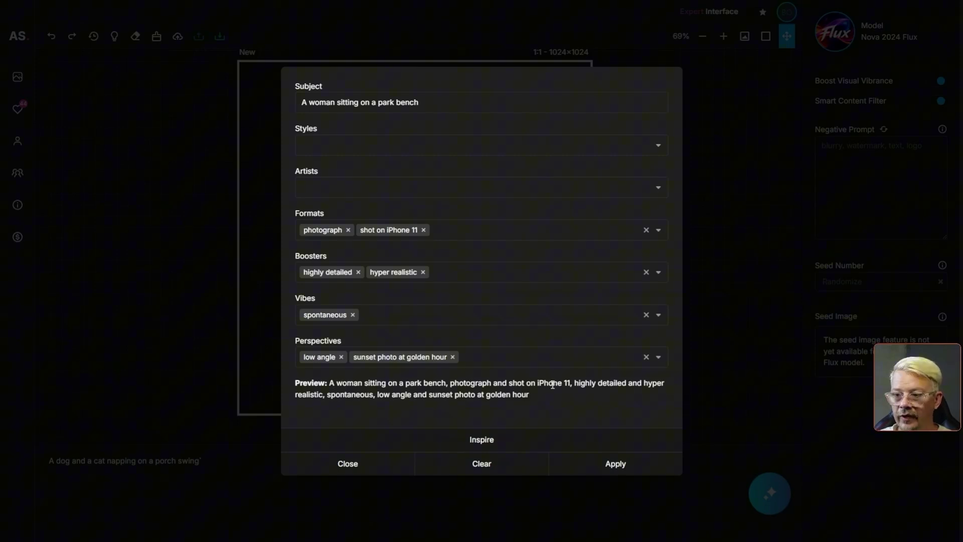
# Apply the built prompt, generate the first bench photo and drag it to the left
pyautogui.click(609, 464)
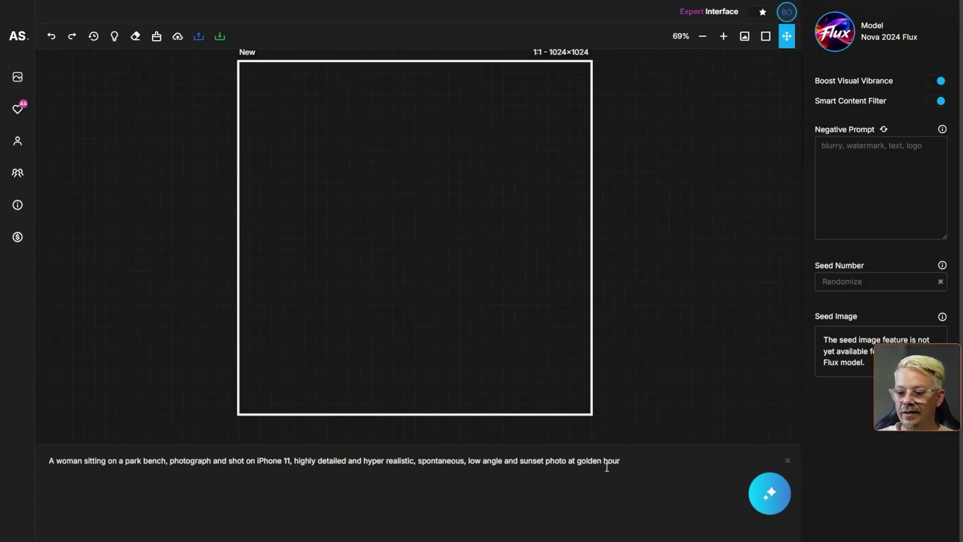
pyautogui.click(770, 493)
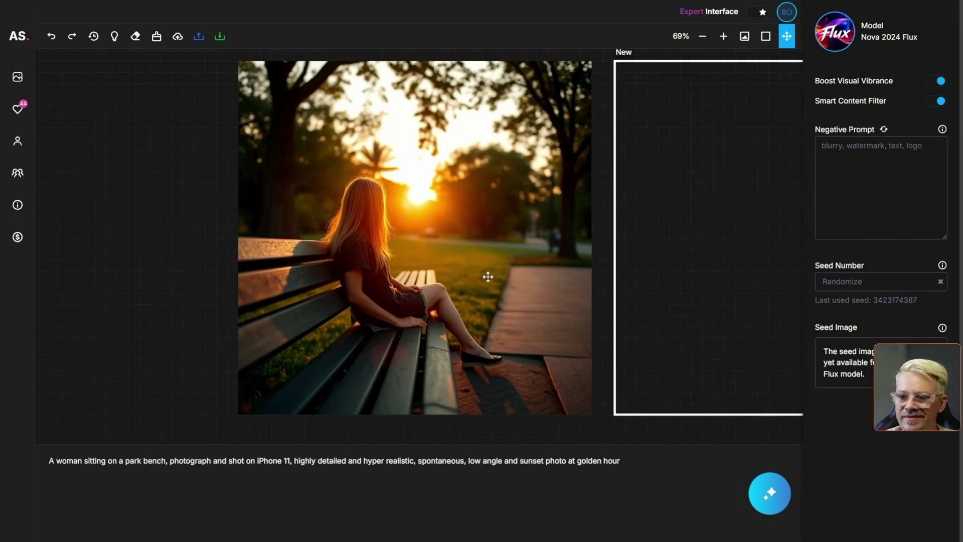
pyautogui.moveTo(488, 276); pyautogui.dragTo(300, 271)
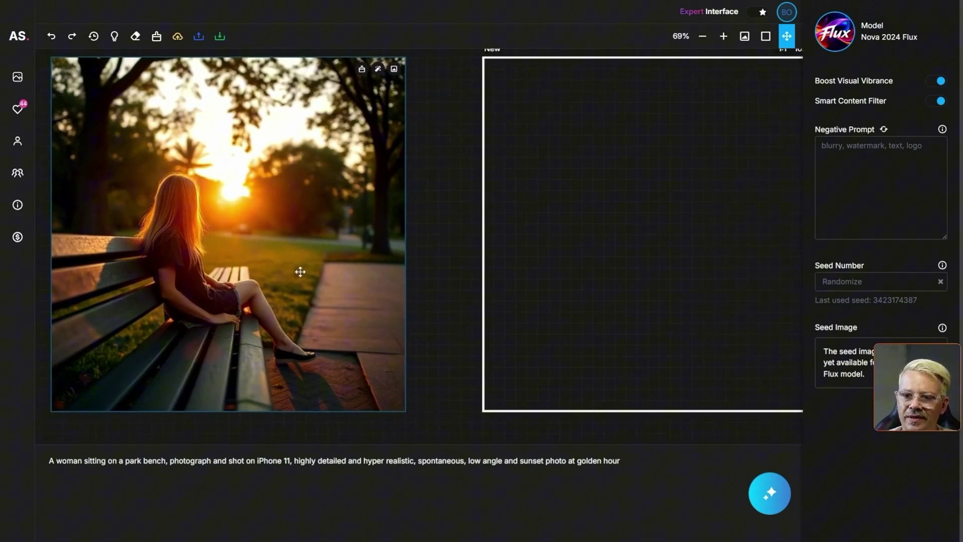
# Generate a second golden-hour bench photo and zoom out to view all frames
pyautogui.press('Return')
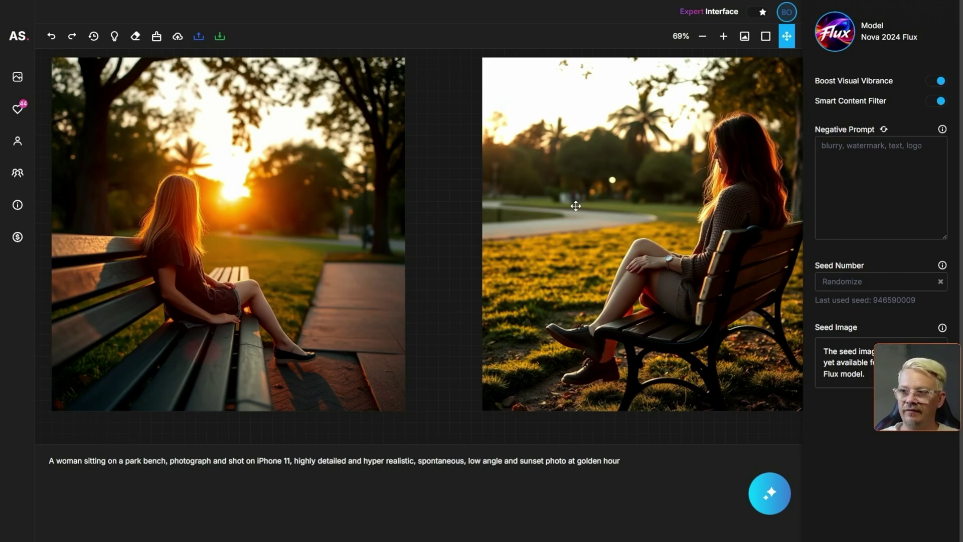
pyautogui.click(704, 39)
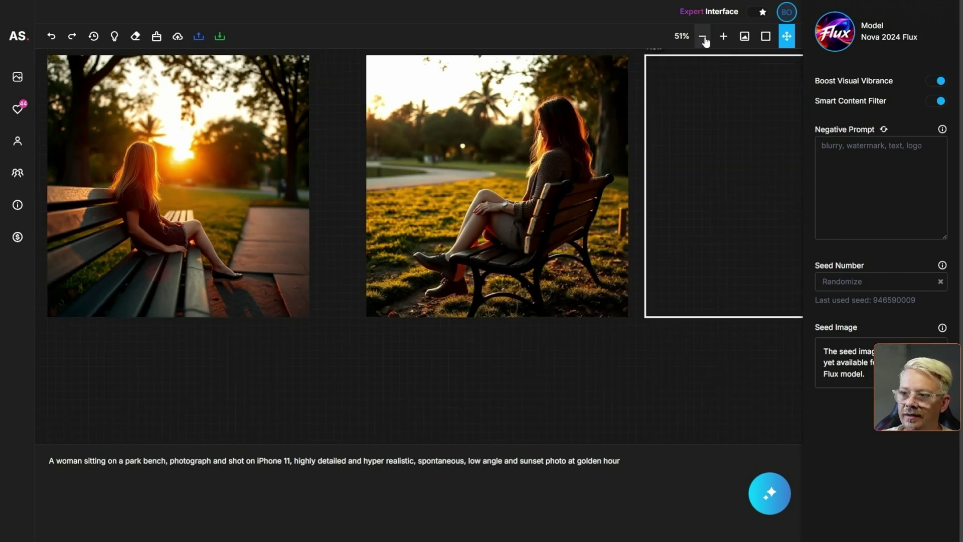
pyautogui.click(705, 39)
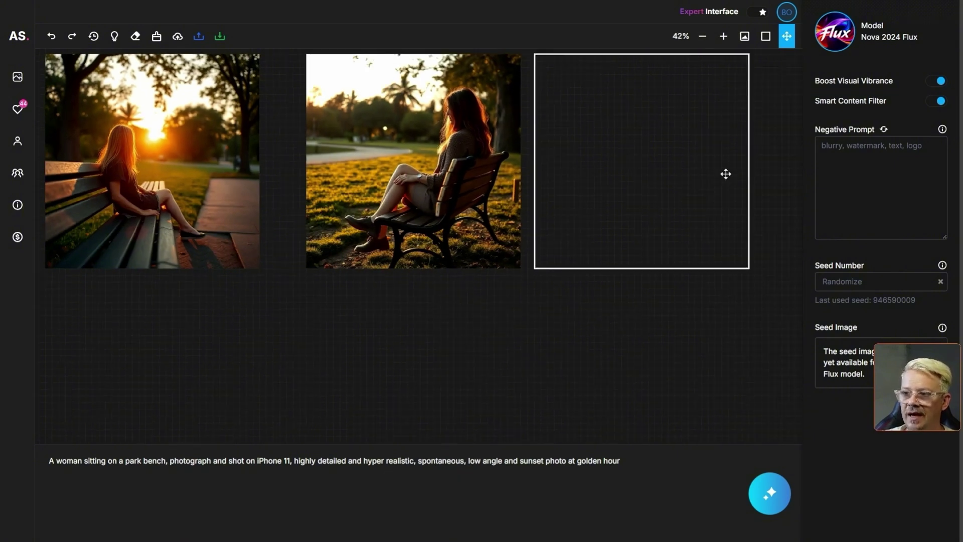
pyautogui.moveTo(704, 128); pyautogui.dragTo(494, 244)
pyautogui.moveTo(436, 294); pyautogui.dragTo(705, 290)
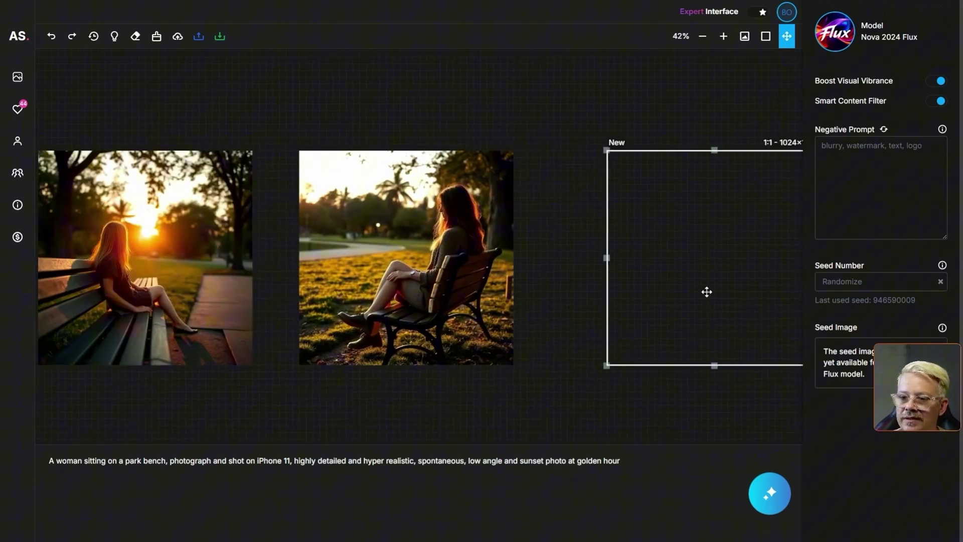
# Clear the entire canvas of the bench photos
pyautogui.click(452, 241)
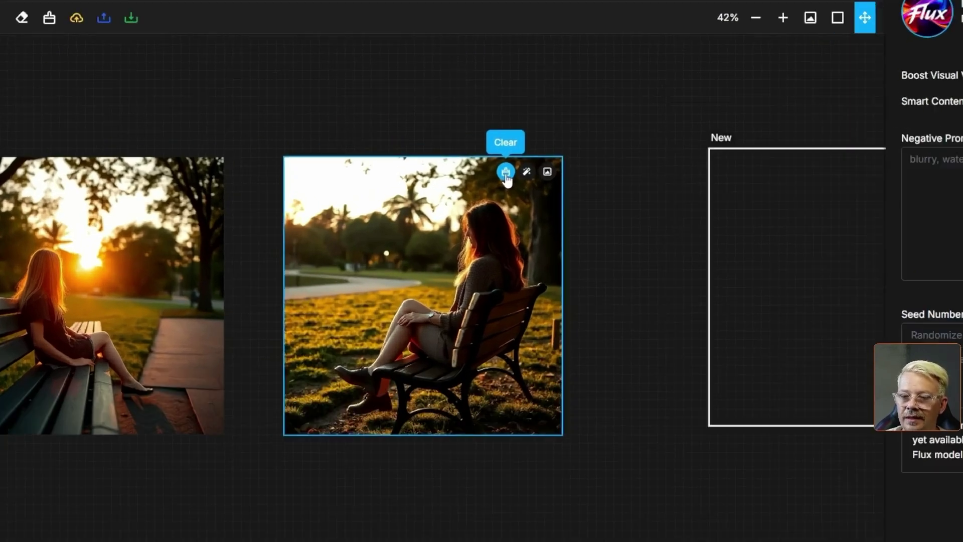
pyautogui.click(509, 156)
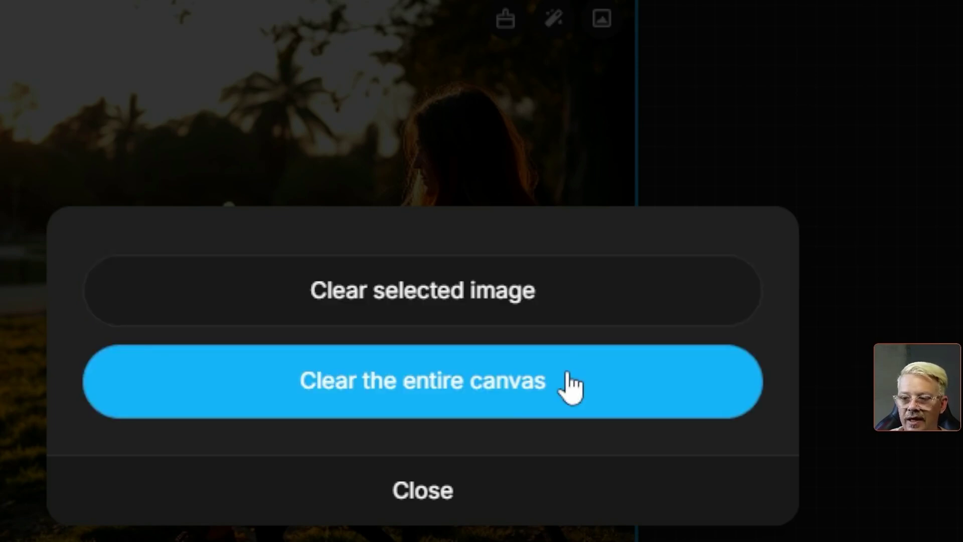
pyautogui.click(572, 383)
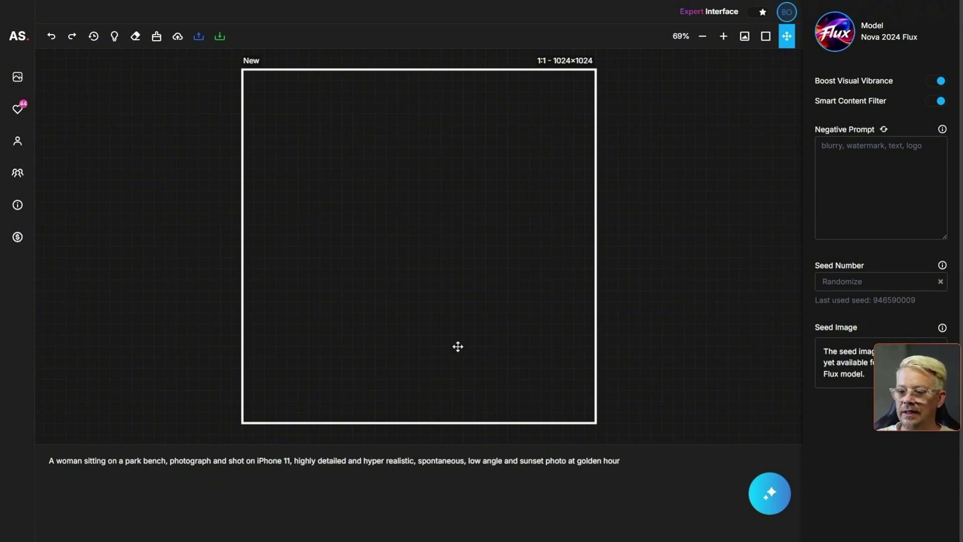
# Delete 'and sunset' from the prompt and generate a new image
pyautogui.moveTo(504, 461); pyautogui.dragTo(544, 460)
pyautogui.press('BackSpace')
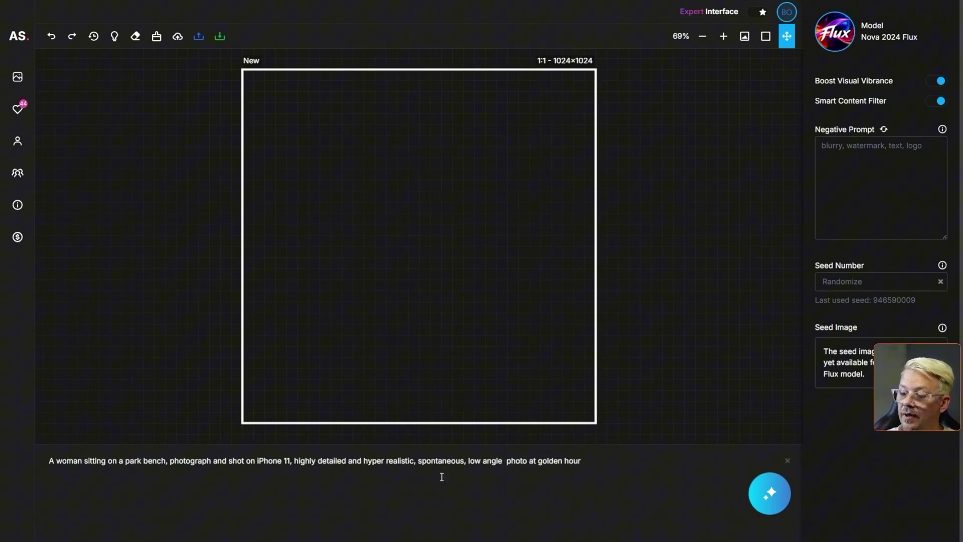
pyautogui.press('BackSpace')
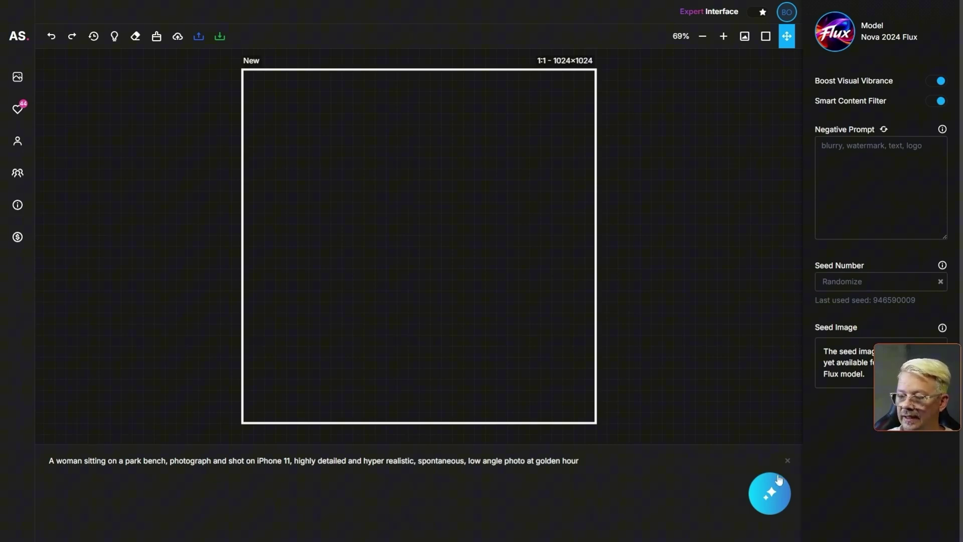
pyautogui.click(769, 494)
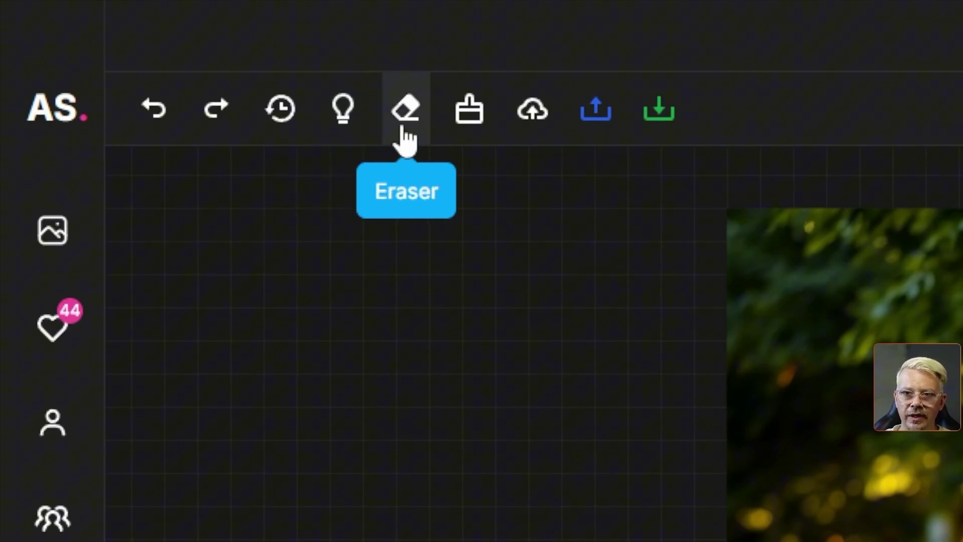
# Set the eraser size to 88 and paint over the pavement left of the woman
pyautogui.click(407, 134)
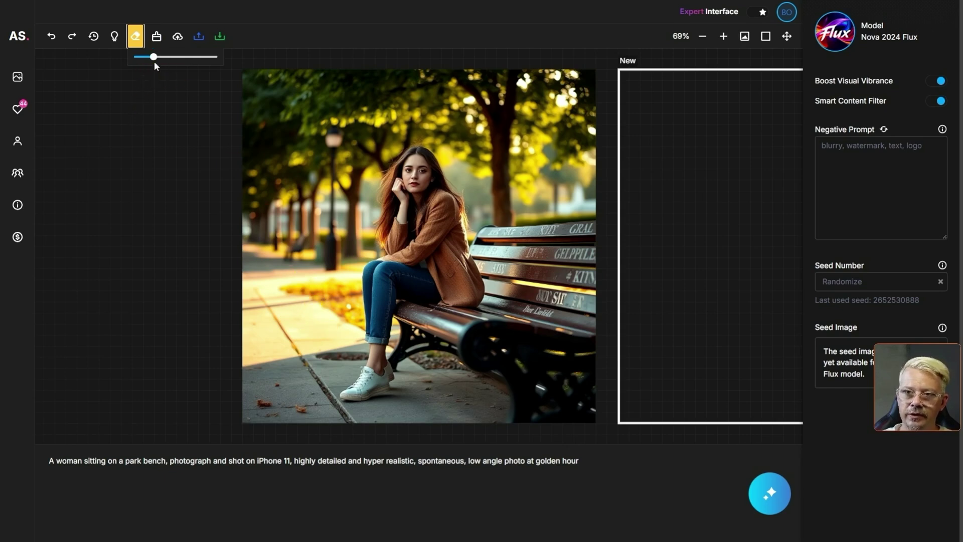
pyautogui.moveTo(155, 58)
pyautogui.mouseDown()
pyautogui.moveTo(172, 59)
pyautogui.moveTo(150, 59)
pyautogui.mouseUp()
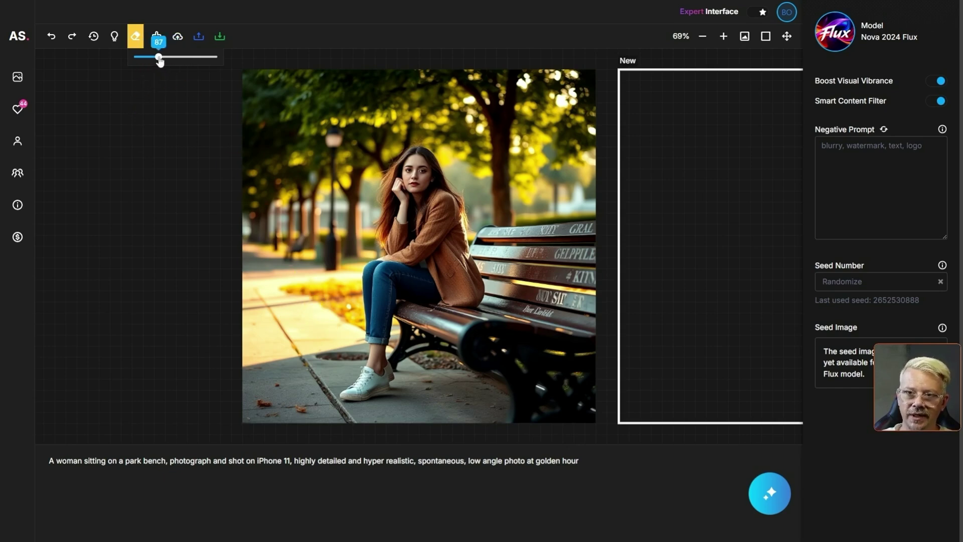
pyautogui.moveTo(160, 59); pyautogui.dragTo(161, 59)
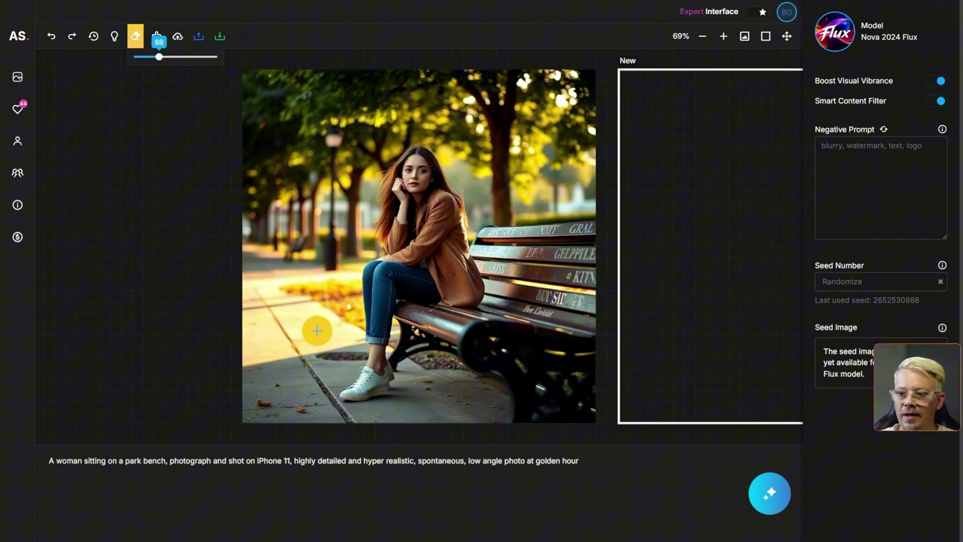
pyautogui.moveTo(309, 331)
pyautogui.mouseDown()
pyautogui.moveTo(340, 329)
pyautogui.moveTo(318, 307)
pyautogui.moveTo(329, 279)
pyautogui.mouseUp()
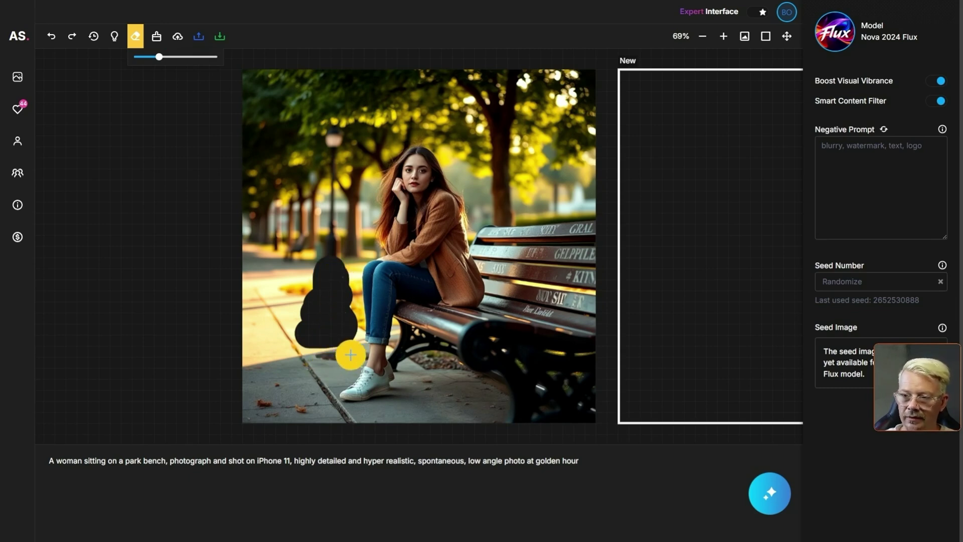
pyautogui.click(140, 39)
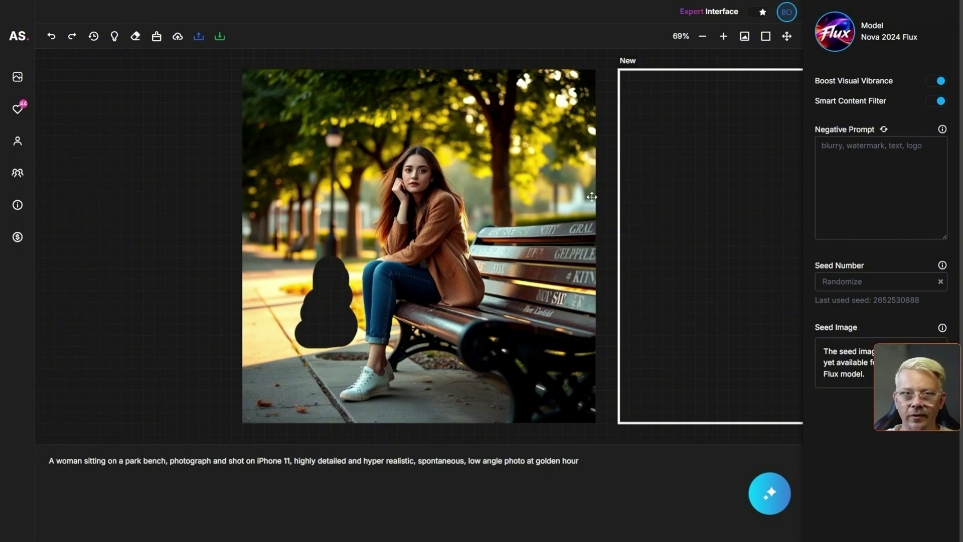
# Move the frame over the pavement patch and generate 'a dog sitting with his human' there
pyautogui.moveTo(690, 161); pyautogui.dragTo(377, 157)
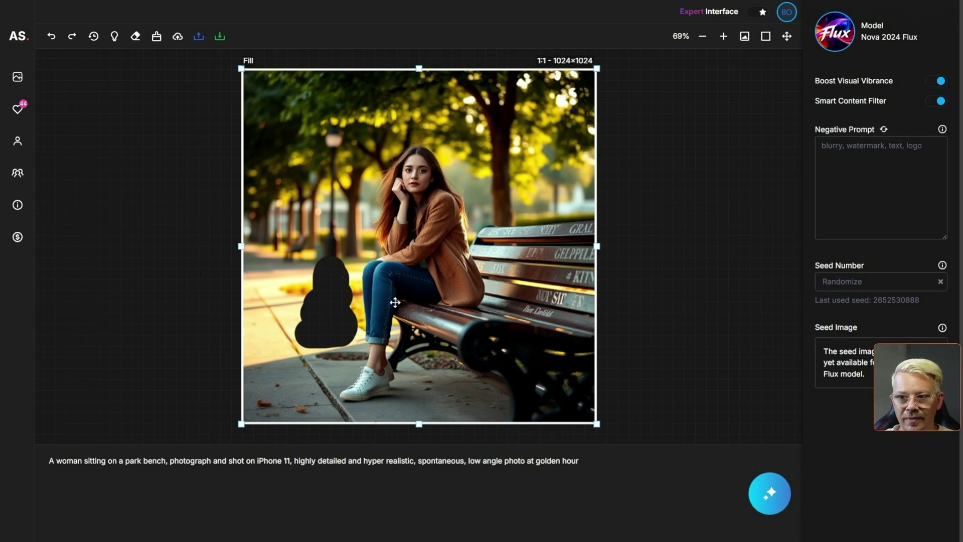
pyautogui.doubleClick(296, 462)
pyautogui.hotkey('ctrl', 'a')
pyautogui.write('a dog sitting with his human')
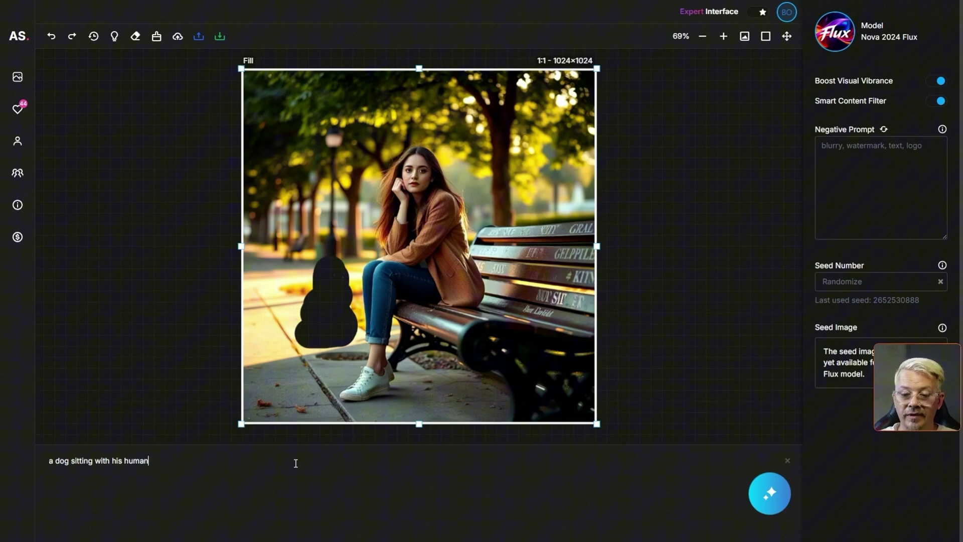
pyautogui.click(770, 493)
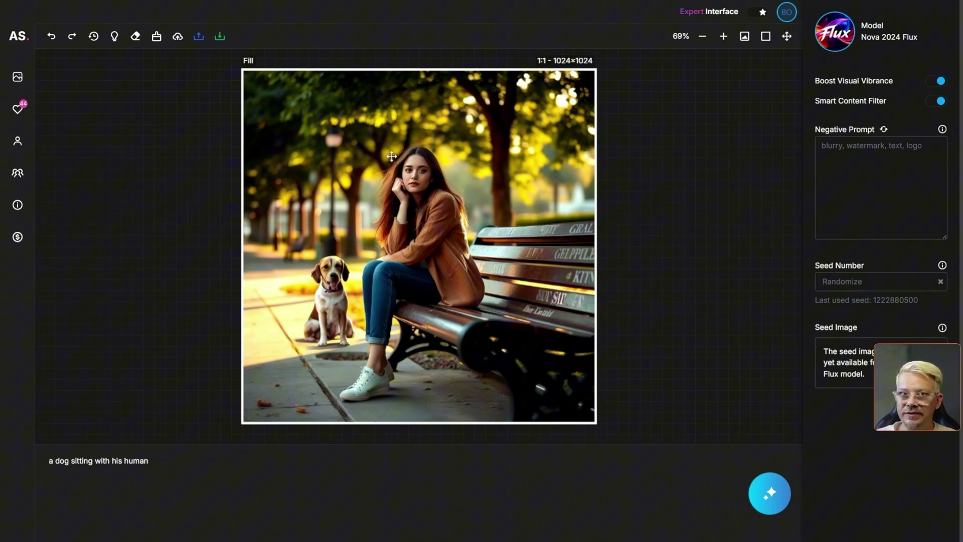
# Shift the fill frame left past the photo edge and paste the dog-next-to-his-human prompt
pyautogui.click(383, 101)
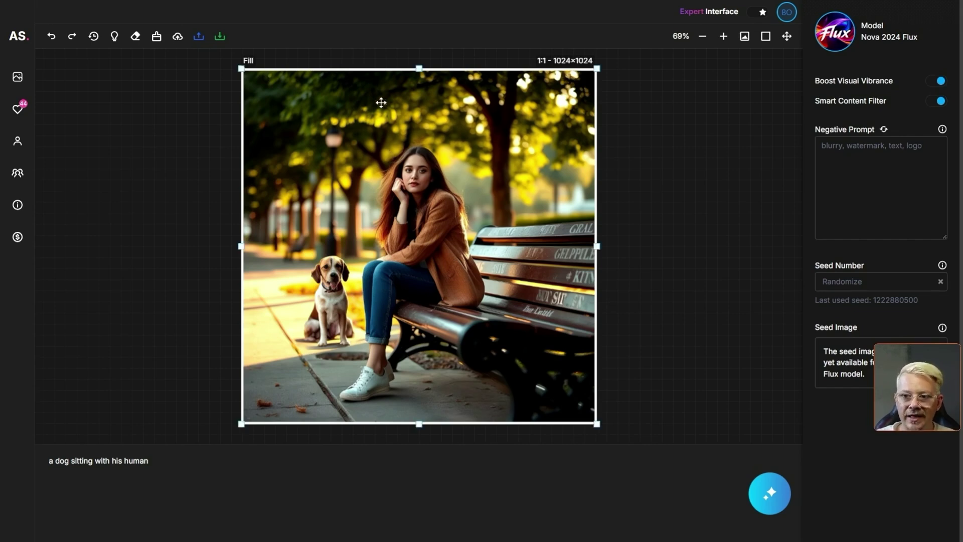
pyautogui.moveTo(380, 101); pyautogui.dragTo(316, 99)
pyautogui.click(167, 465)
pyautogui.hotkey('ctrl', 'a')
pyautogui.press('BackSpace')
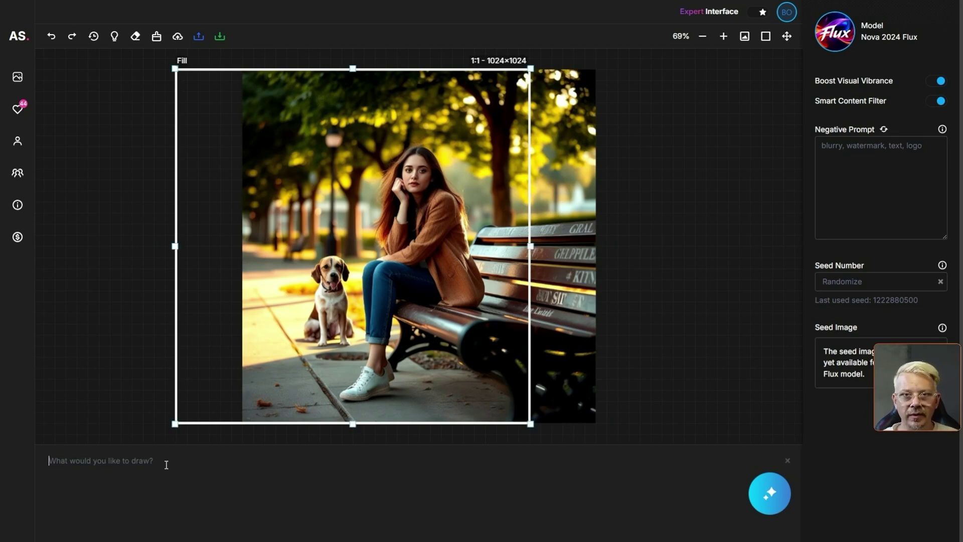
pyautogui.write('A dog sitting next to his human')
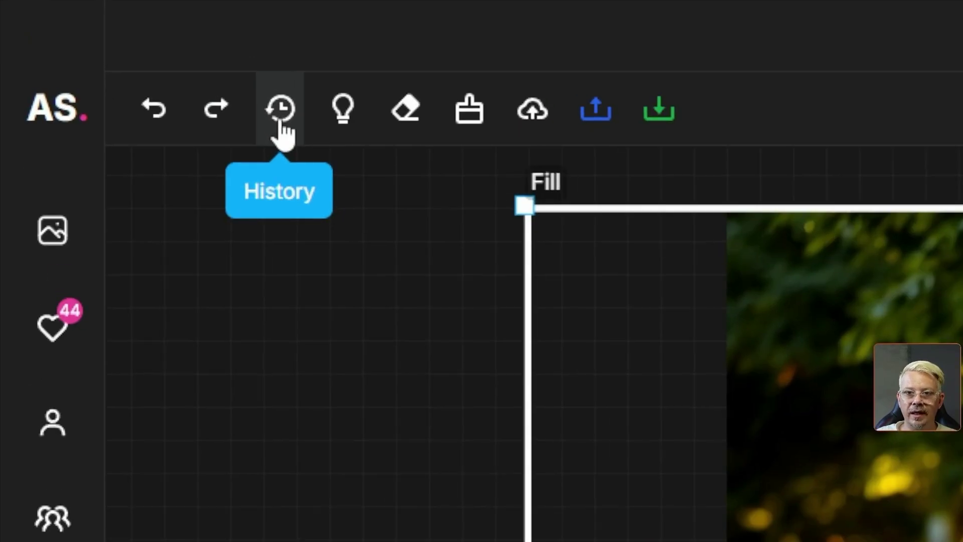
pyautogui.click(280, 123)
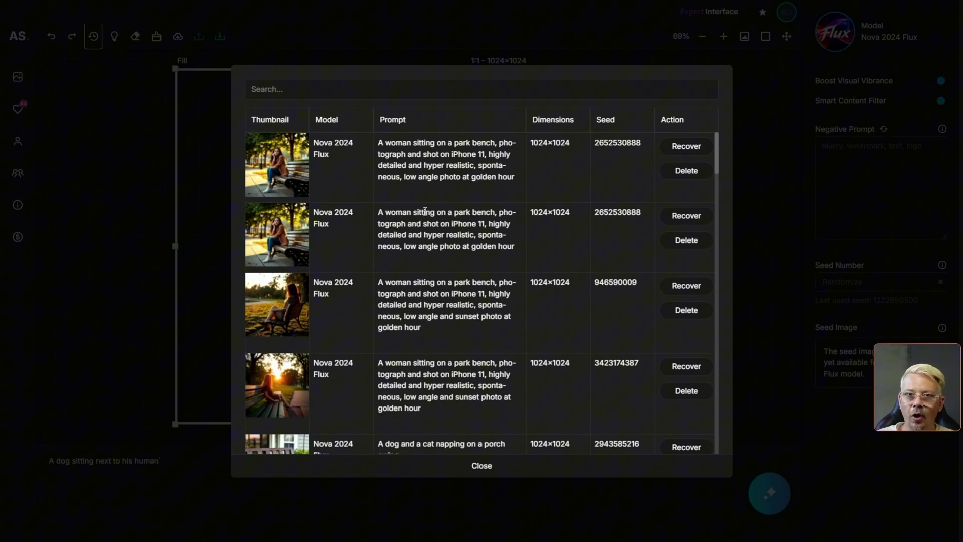
pyautogui.tripleClick(430, 163)
pyautogui.hotkey('ctrl', 'c')
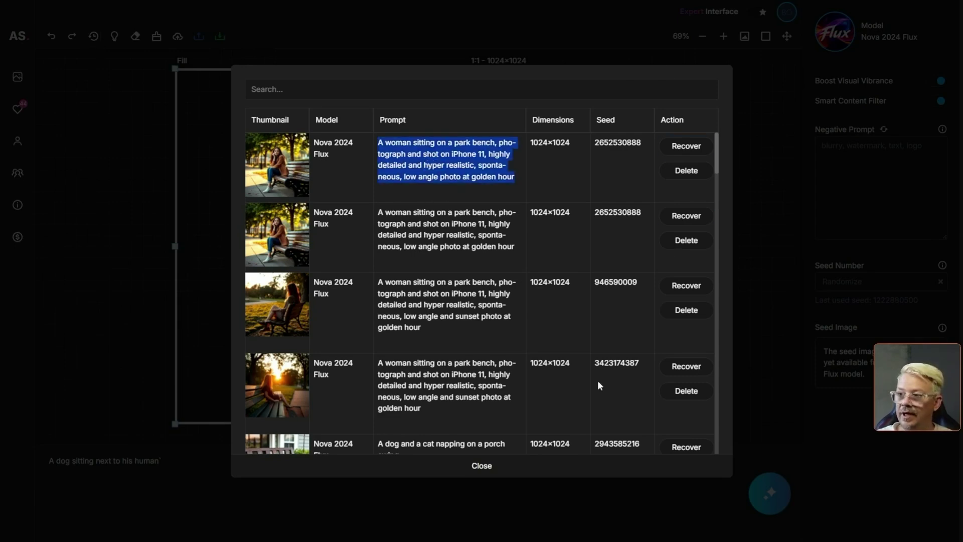
pyautogui.click(446, 460)
# Fill the empty left strip using the original park-bench prompt
pyautogui.hotkey('ctrl', 'a')
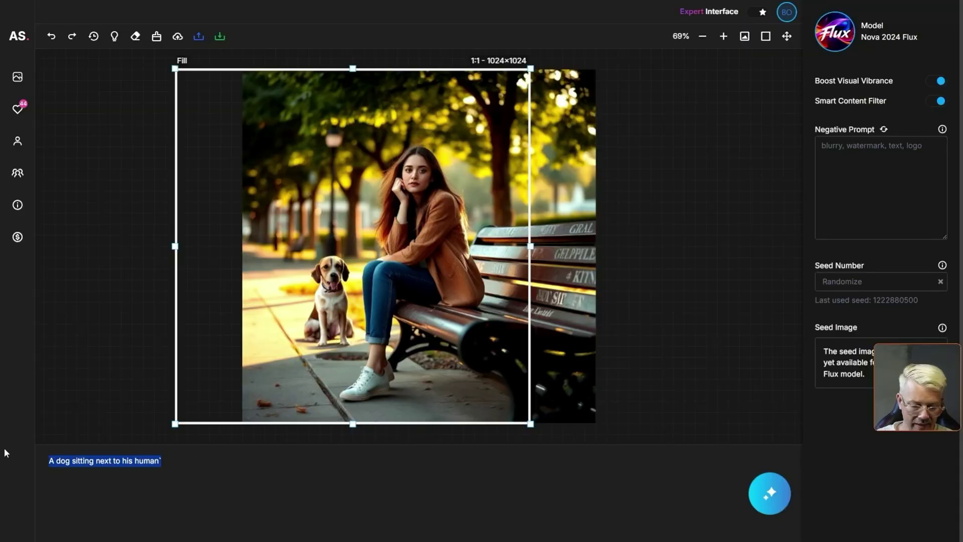
pyautogui.hotkey('ctrl', 'v')
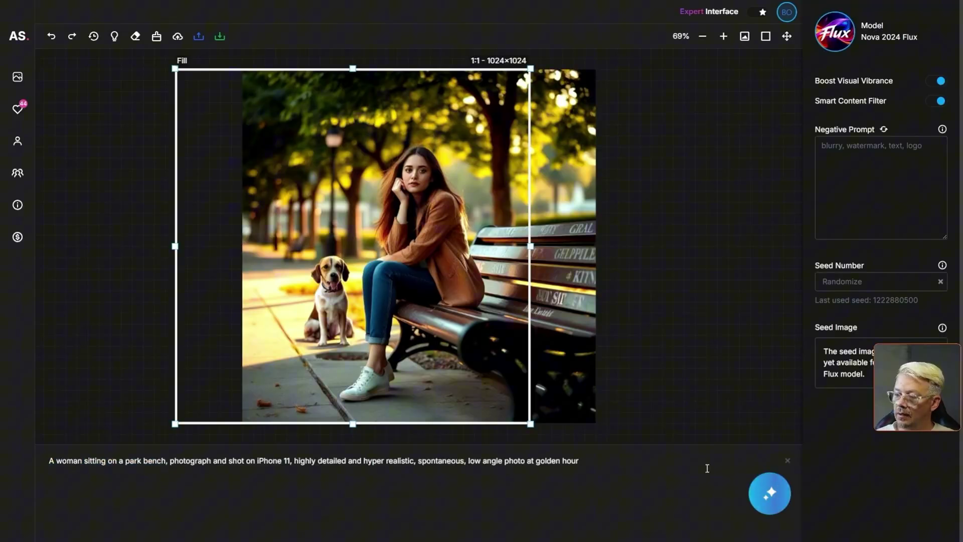
pyautogui.click(577, 461)
pyautogui.press('Return')
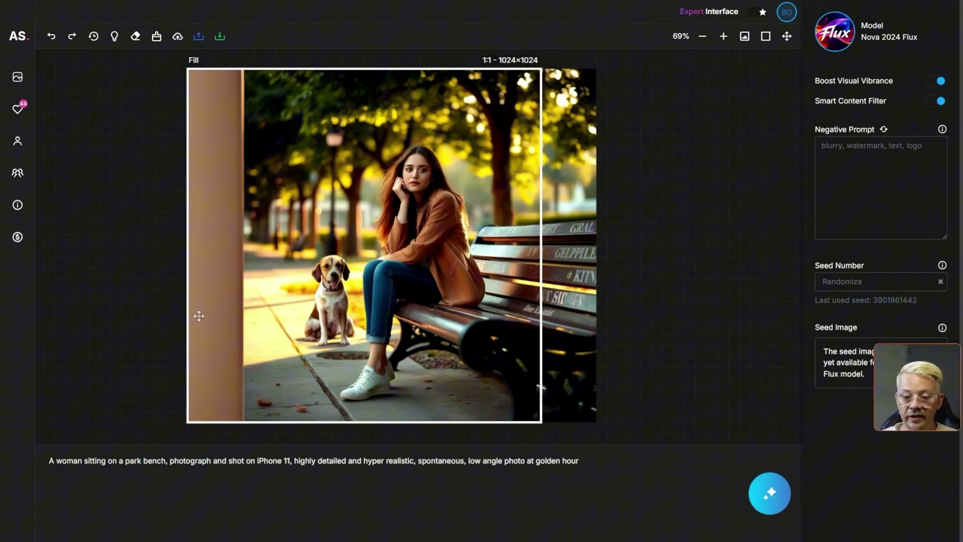
# Undo that fill, regenerate the strip from 'Sidewalk, trees, park', and move frame and photo apart
pyautogui.moveTo(597, 458); pyautogui.dragTo(46, 465)
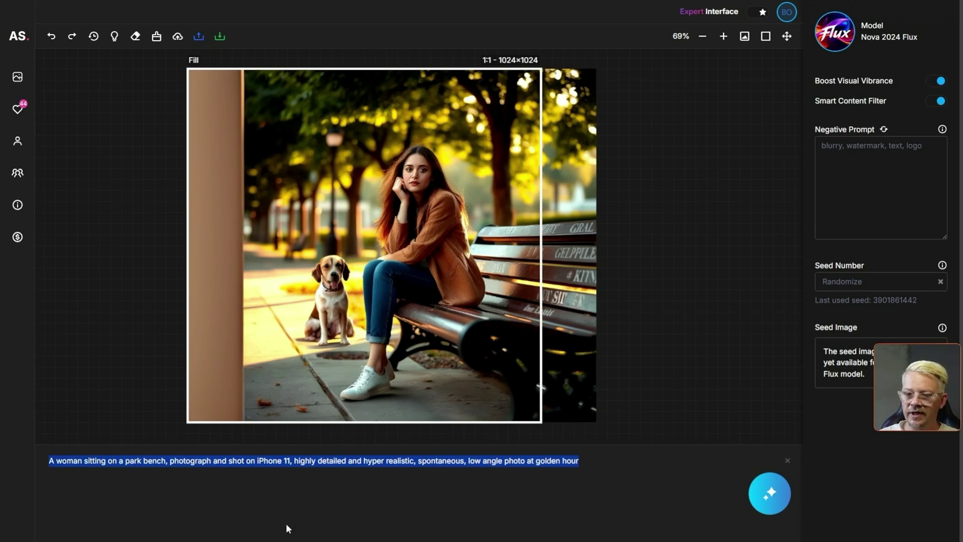
pyautogui.click(53, 39)
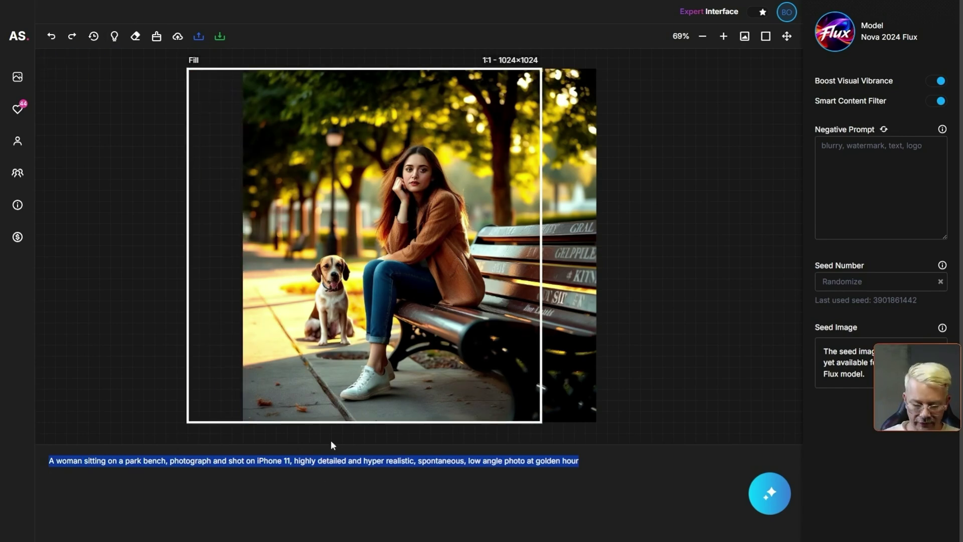
pyautogui.press('BackSpace')
pyautogui.write('Sidewalk, trees, park')
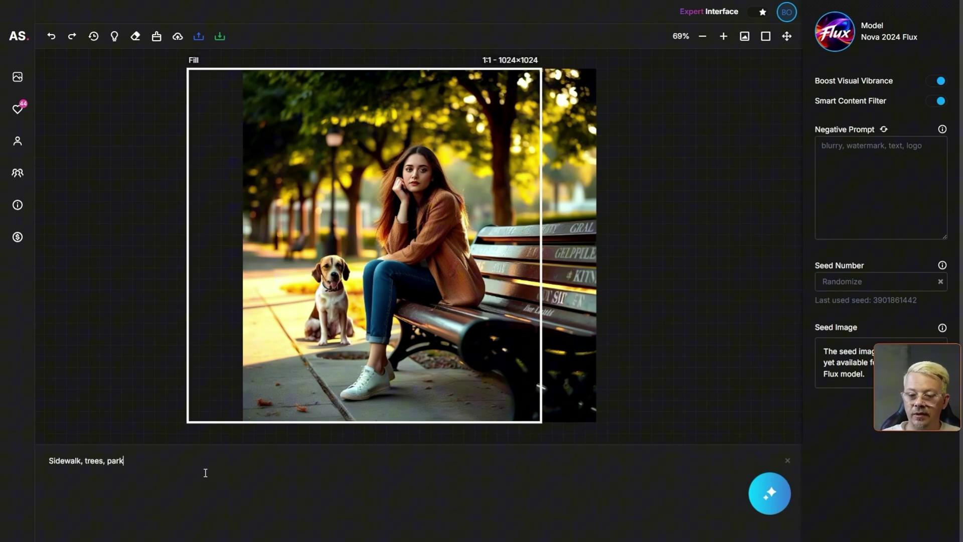
pyautogui.click(760, 490)
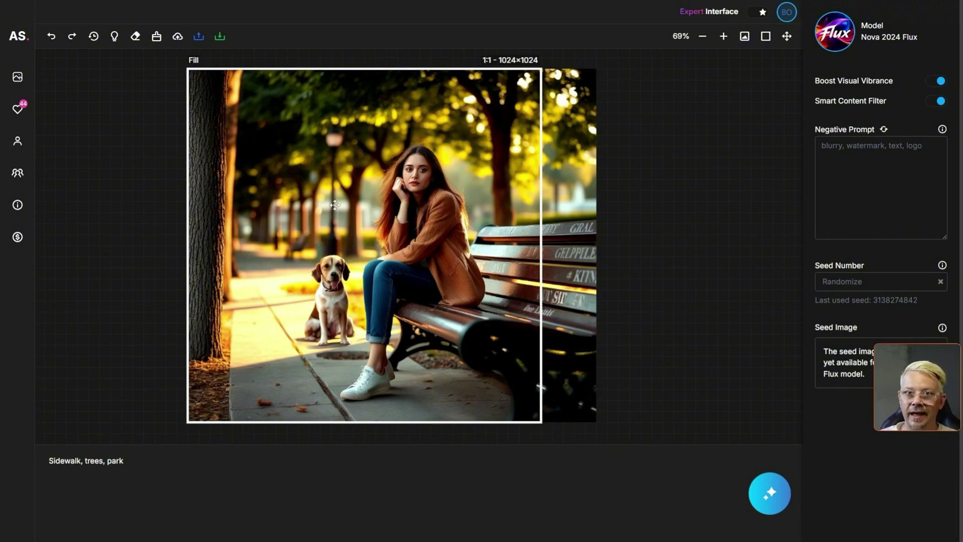
pyautogui.moveTo(268, 194); pyautogui.dragTo(784, 192)
pyautogui.moveTo(422, 227); pyautogui.dragTo(300, 224)
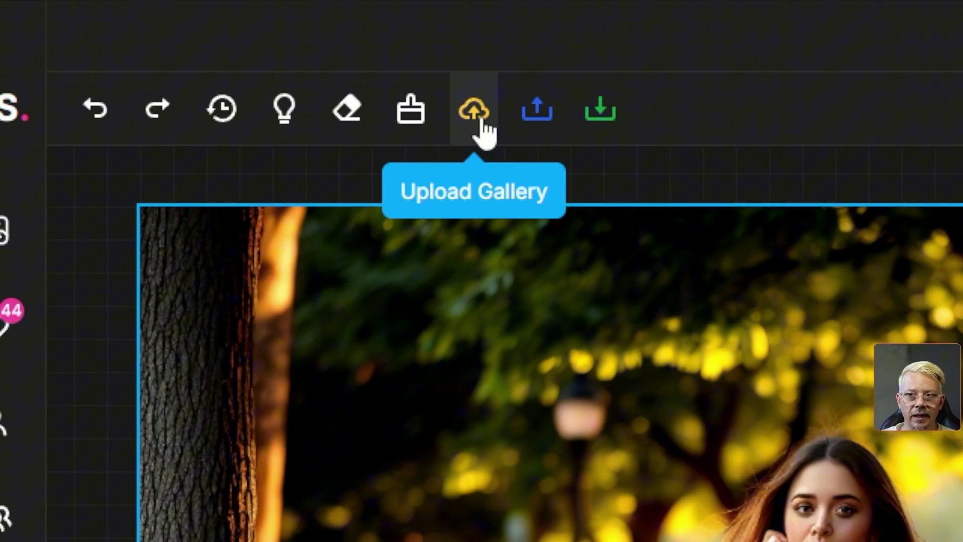
# Cancel an Upload Gallery share, then bring up the canvas-clearing options
pyautogui.click(478, 113)
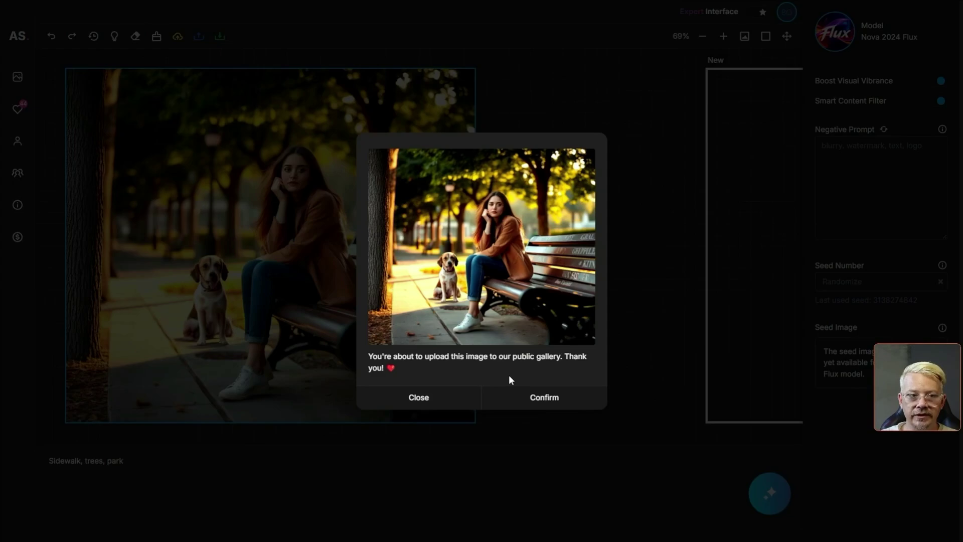
pyautogui.click(441, 400)
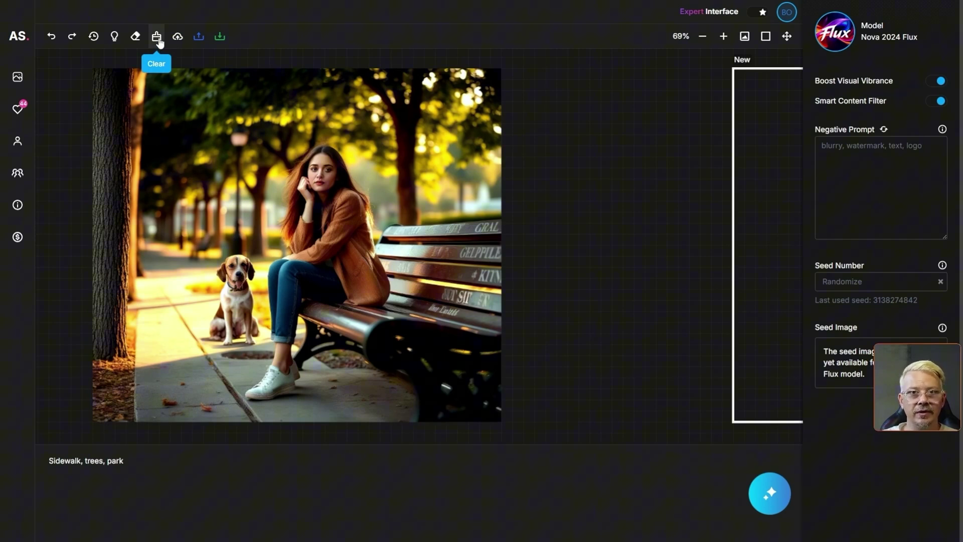
pyautogui.click(158, 40)
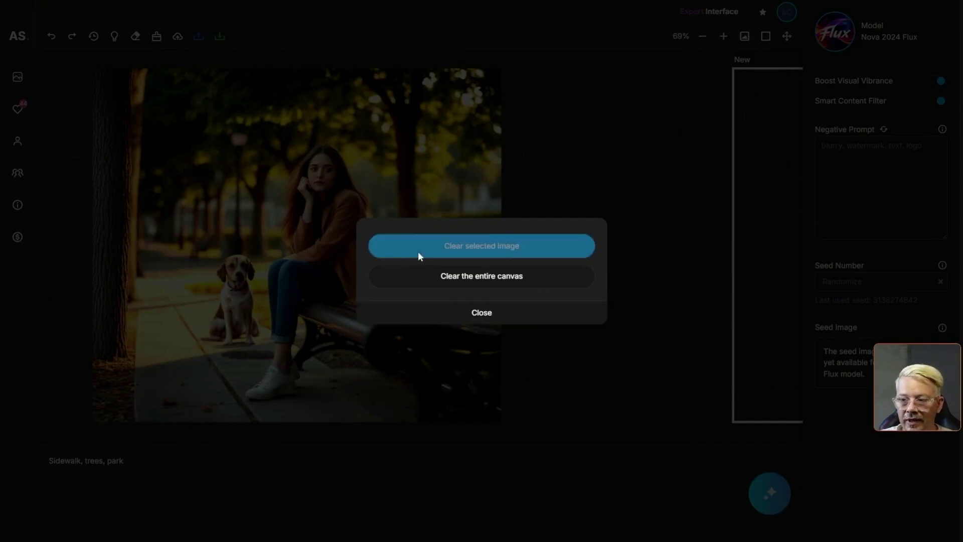
# Clear the entire canvas and generate a low-poly gothic portrait with subject 'A 30 year old man'
pyautogui.click(549, 280)
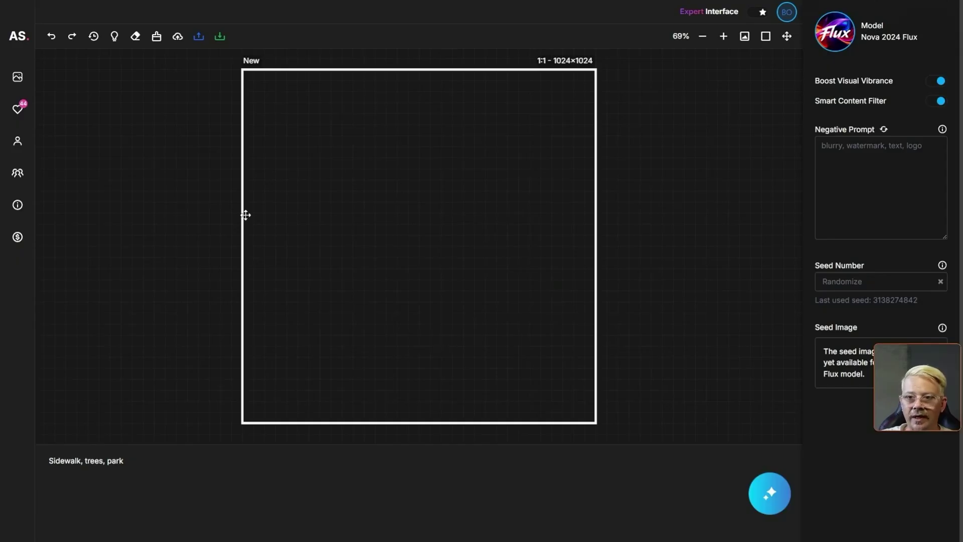
pyautogui.click(116, 40)
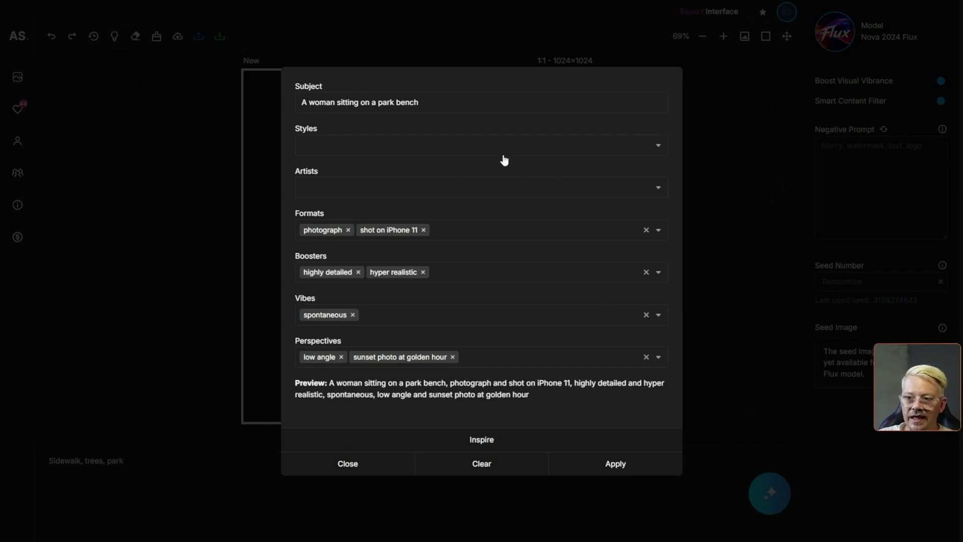
pyautogui.click(477, 442)
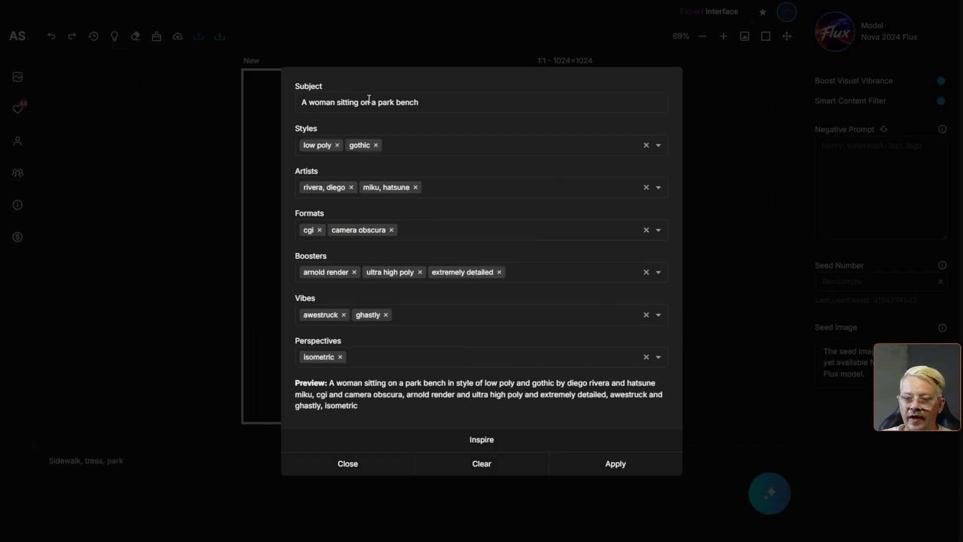
pyautogui.tripleClick(446, 105)
pyautogui.write('A 30 year old man')
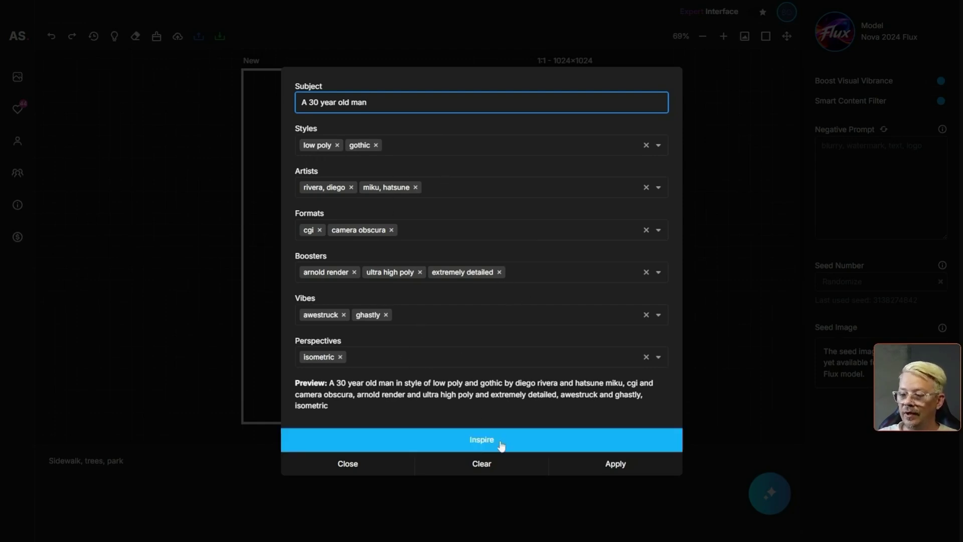
pyautogui.click(593, 468)
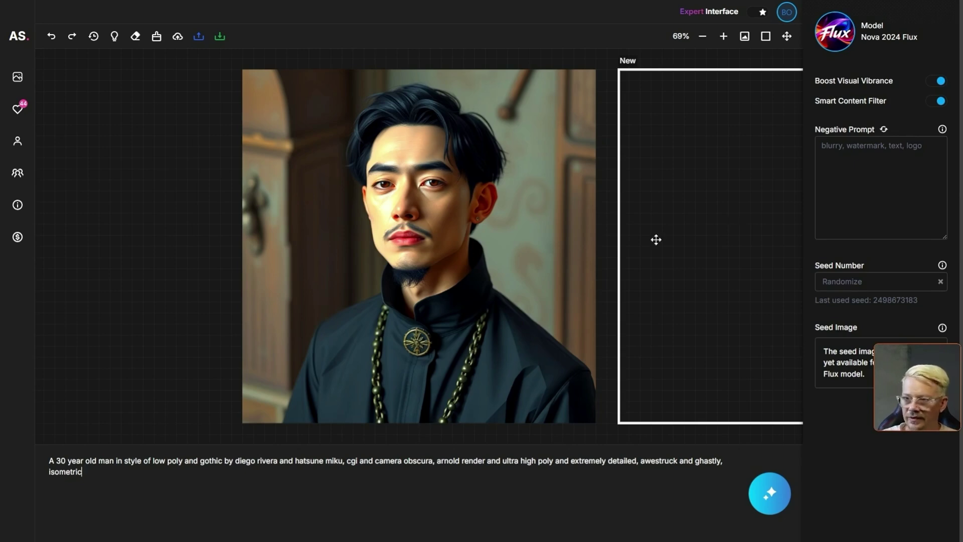
# Select the man's portrait and choose Swap Face from its Magic actions
pyautogui.click(530, 231)
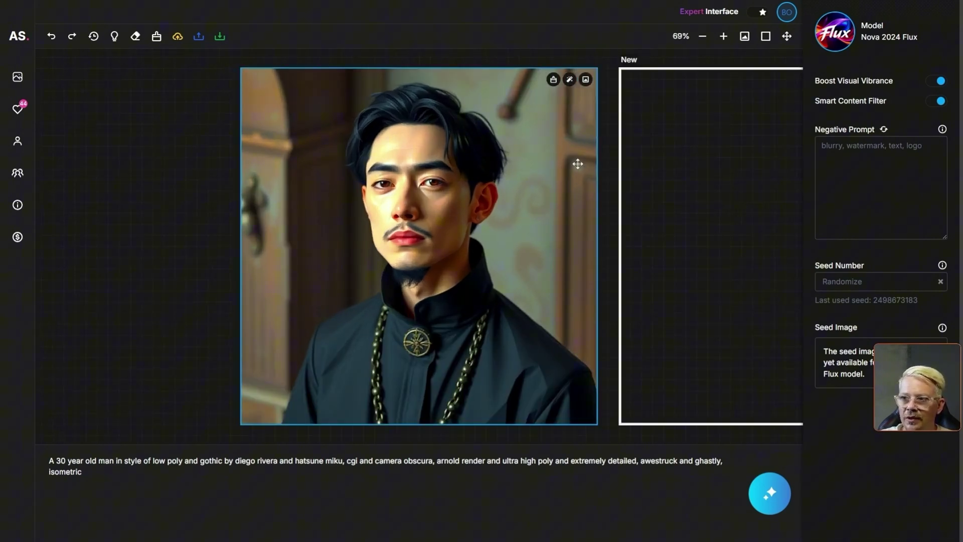
pyautogui.click(570, 80)
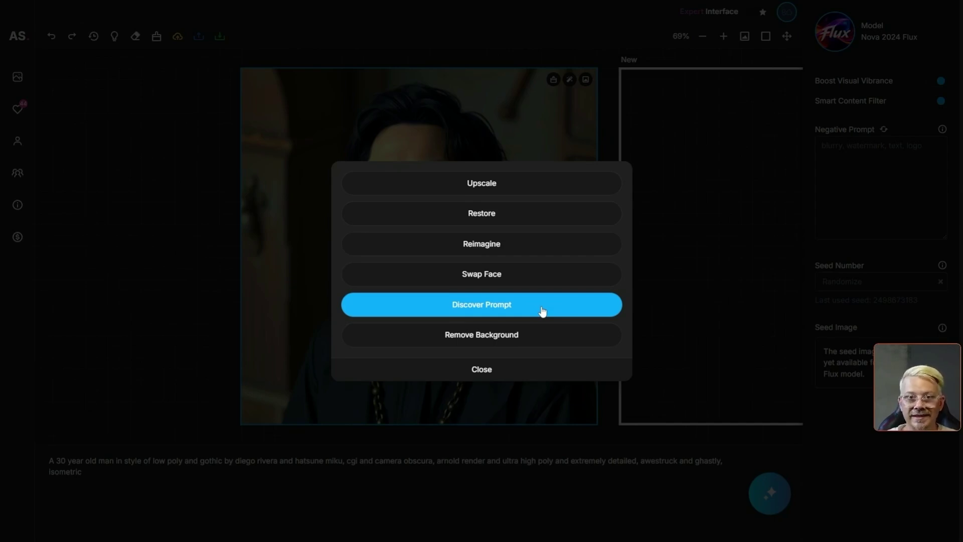
pyautogui.click(511, 277)
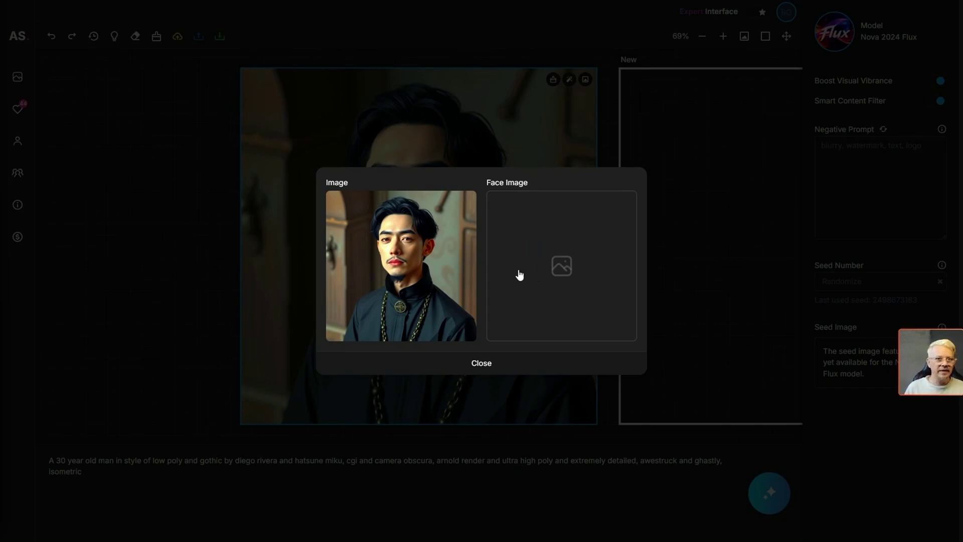
# Close the Swap Face panel and the Magic actions menu
pyautogui.click(533, 361)
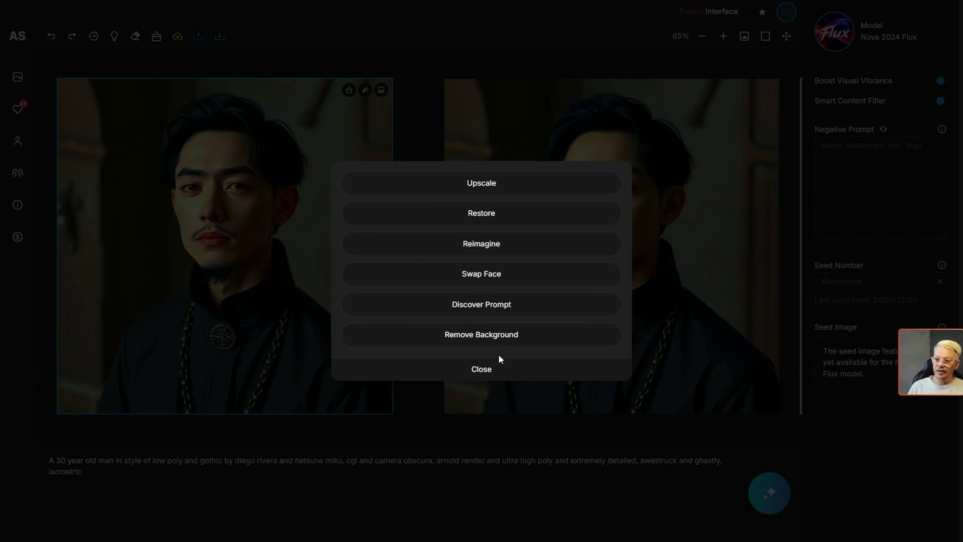
pyautogui.click(483, 369)
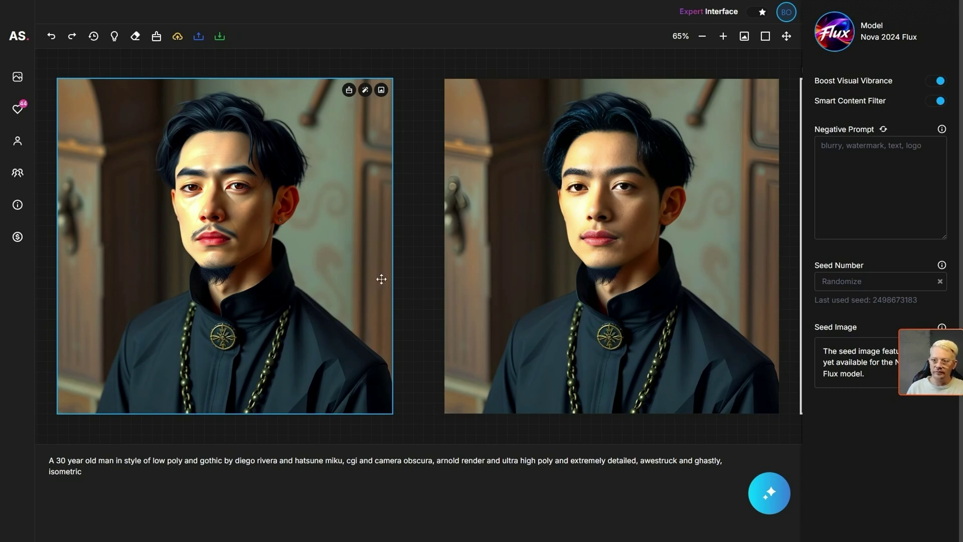
# Upscale the man portrait and bring up the empty new frame's size presets for 1:1 1024×1024
pyautogui.click(420, 278)
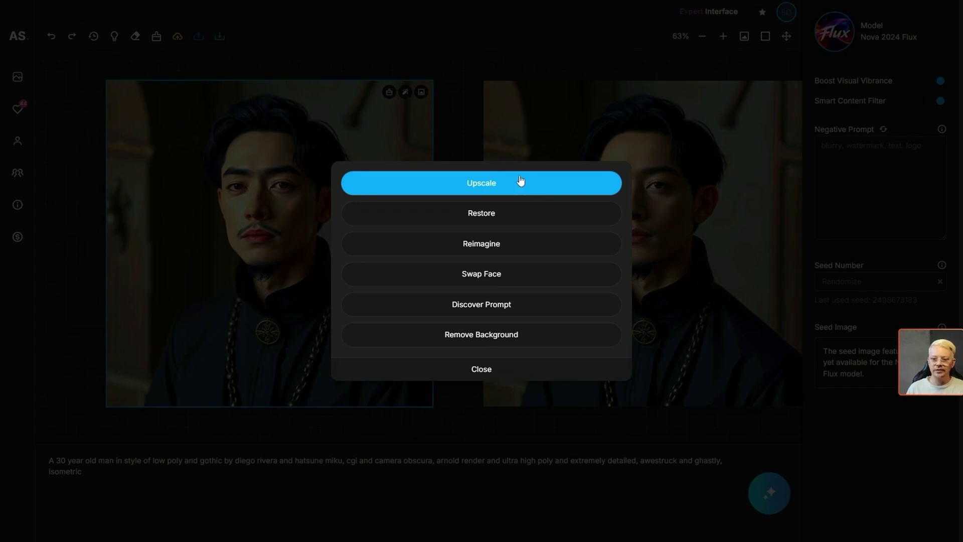
pyautogui.click(476, 373)
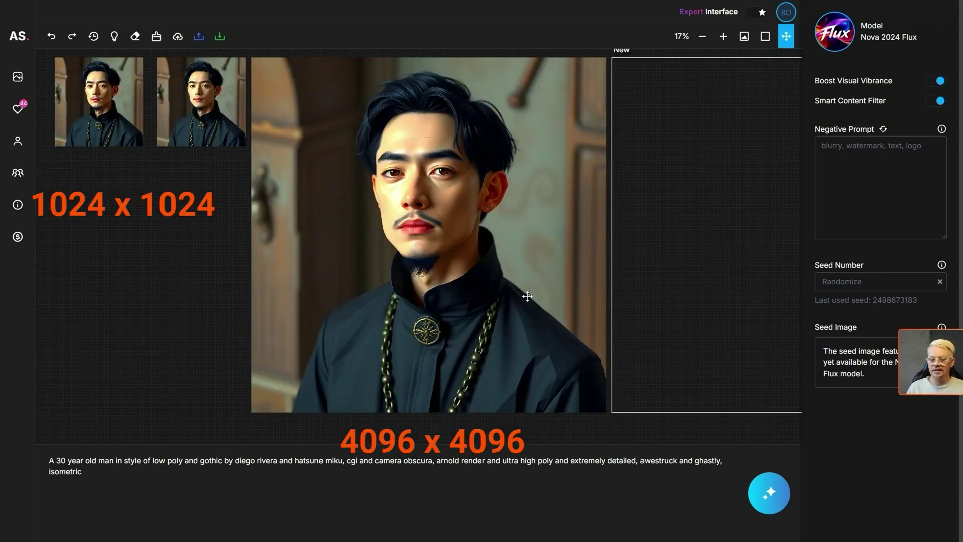
pyautogui.scroll(1, 200, 284)
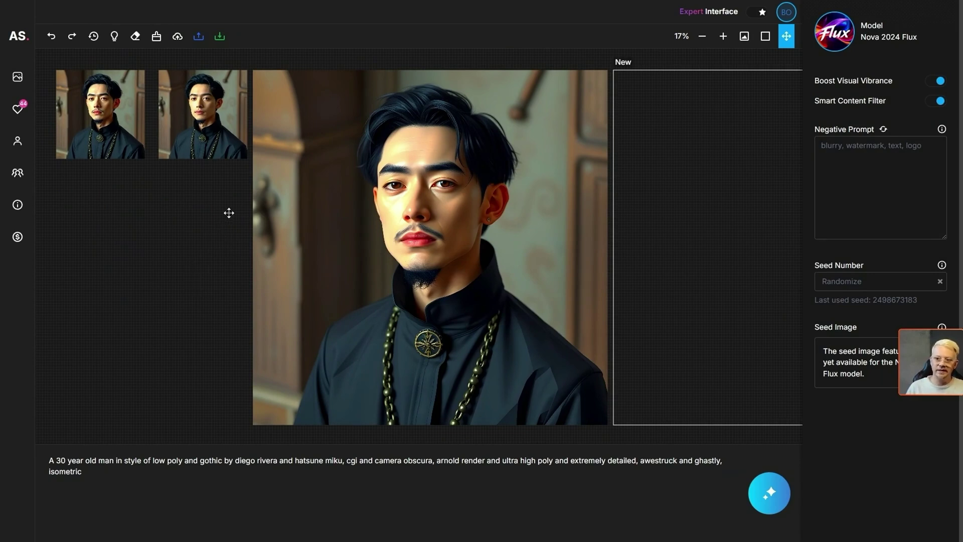
pyautogui.moveTo(229, 212); pyautogui.dragTo(5, 208)
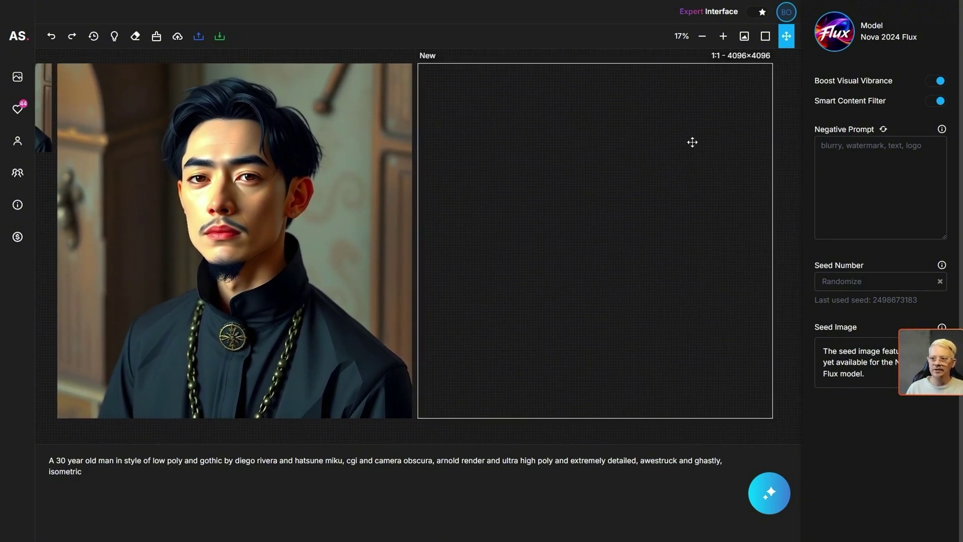
pyautogui.moveTo(697, 143); pyautogui.dragTo(630, 107)
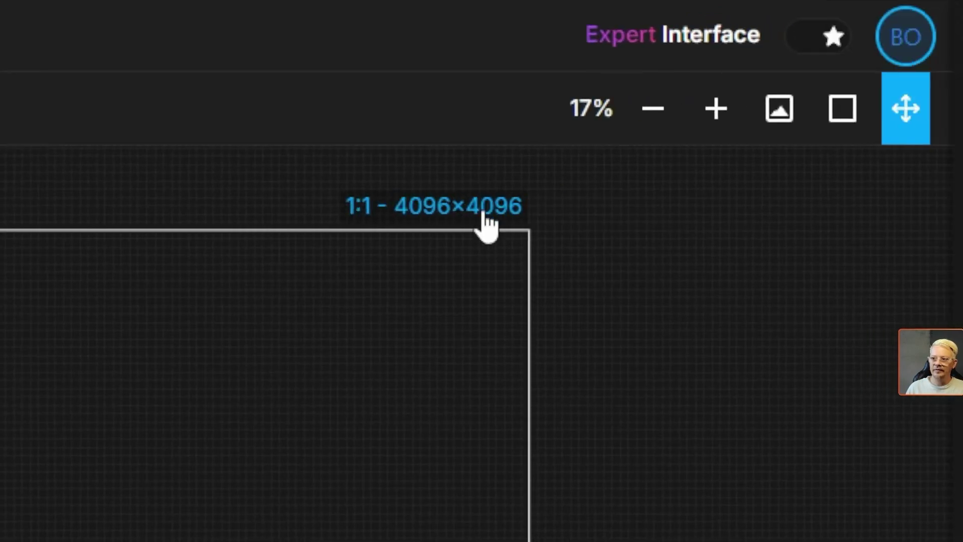
pyautogui.click(484, 213)
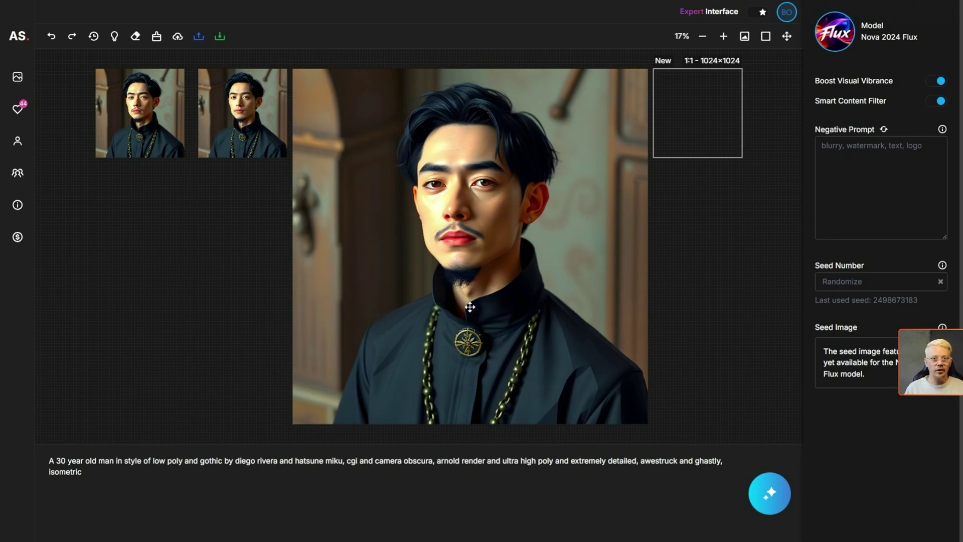
# Go from the editor to the Lifetime Deal pricing page
pyautogui.moveTo(142, 83)
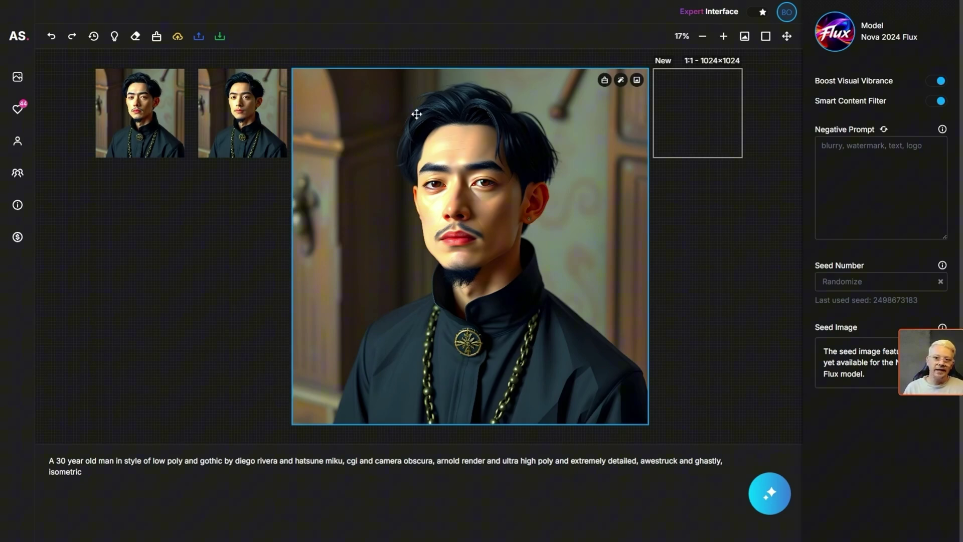
pyautogui.moveTo(138, 115)
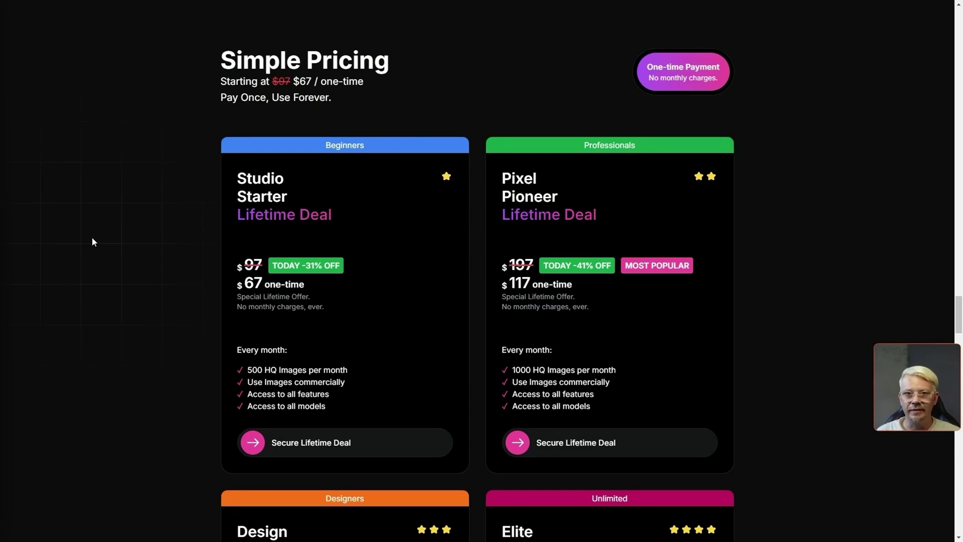
# Scroll through the four Lifetime Deal cards and back up
pyautogui.scroll(-1, 346, 270)
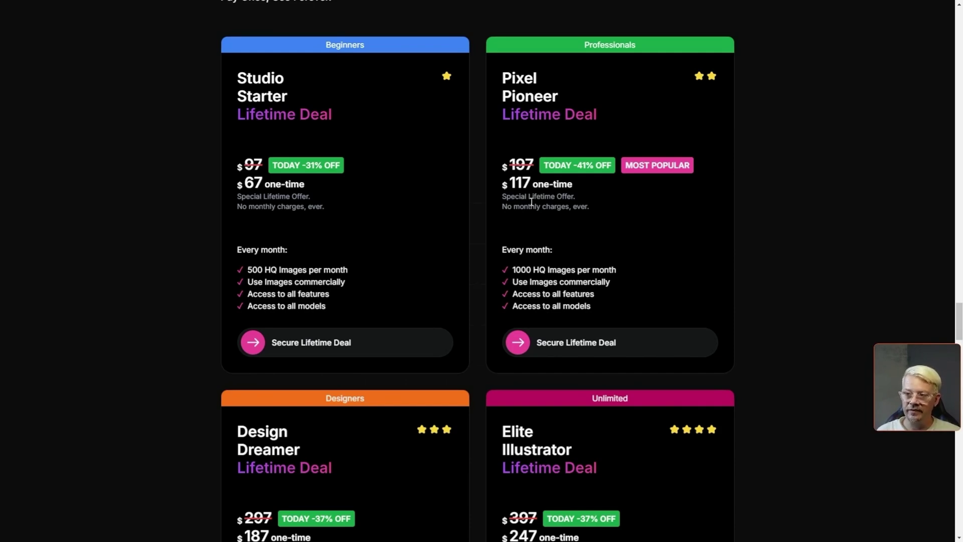
pyautogui.scroll(-4, 530, 193)
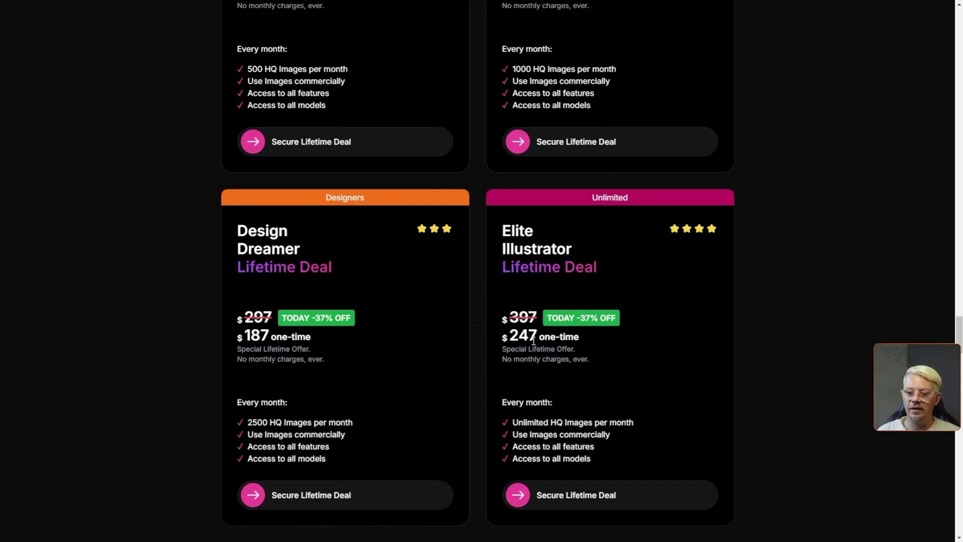
pyautogui.scroll(4, 114, 312)
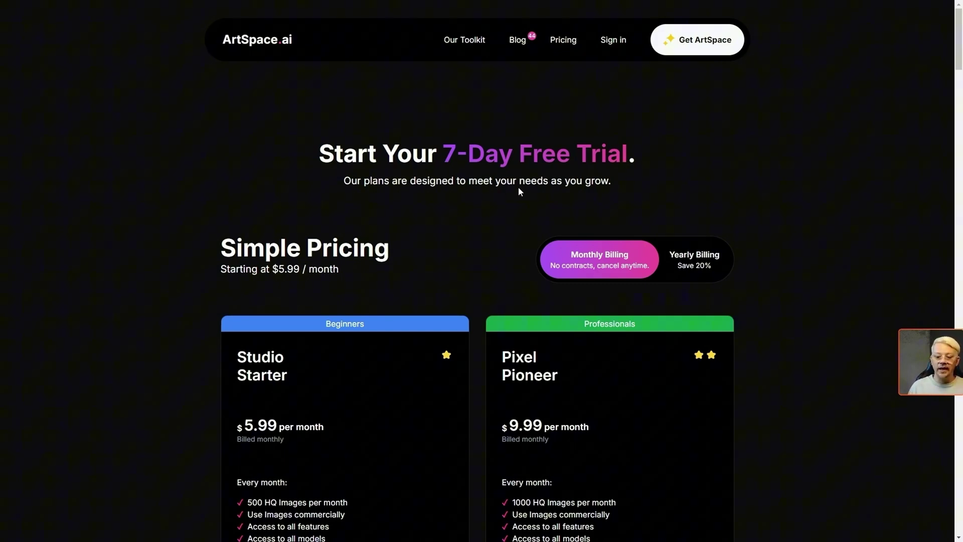
pyautogui.scroll(-3, 518, 192)
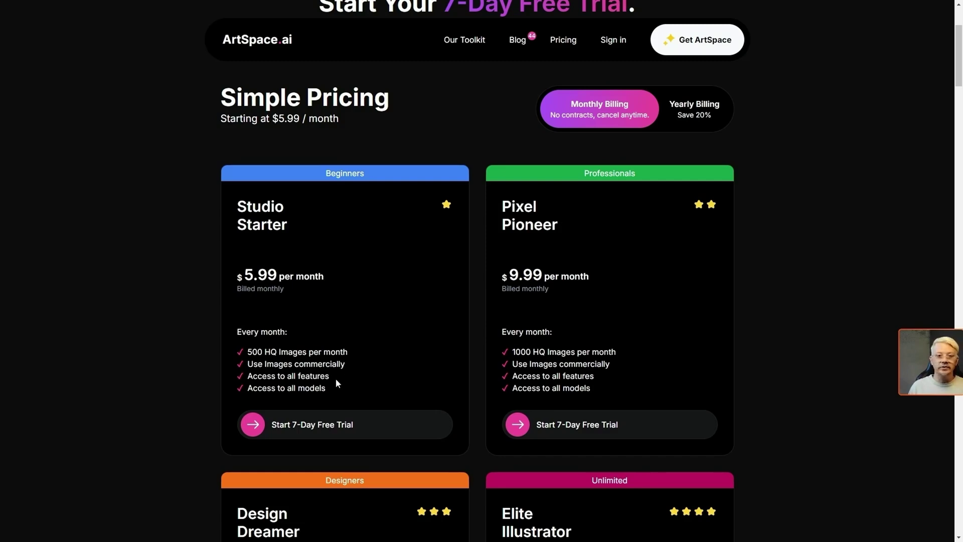
pyautogui.scroll(1, 403, 337)
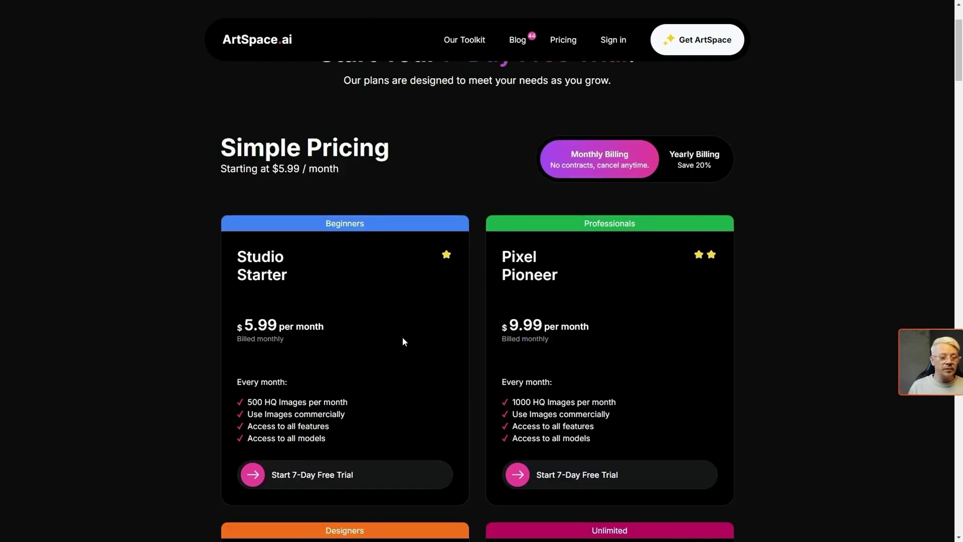
pyautogui.scroll(-2, 543, 347)
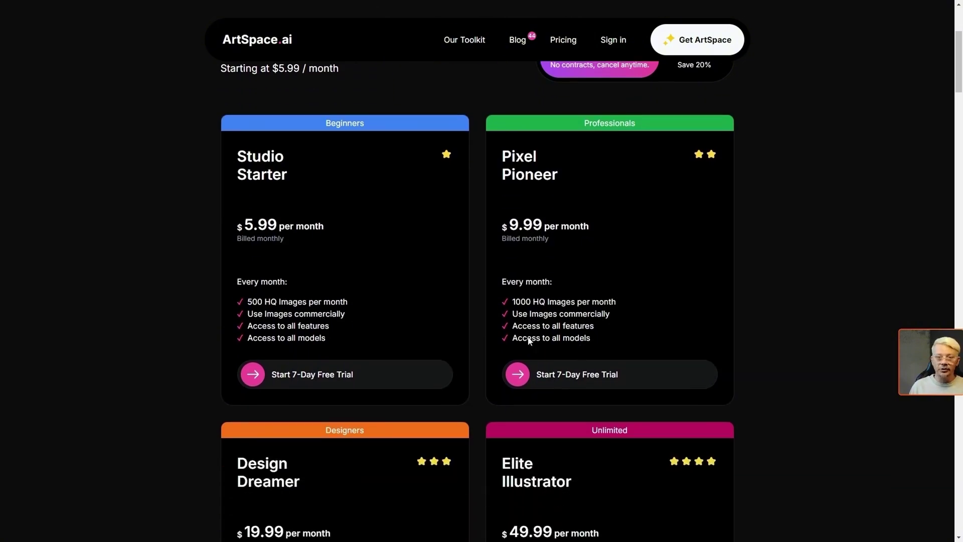
pyautogui.scroll(-1, 658, 299)
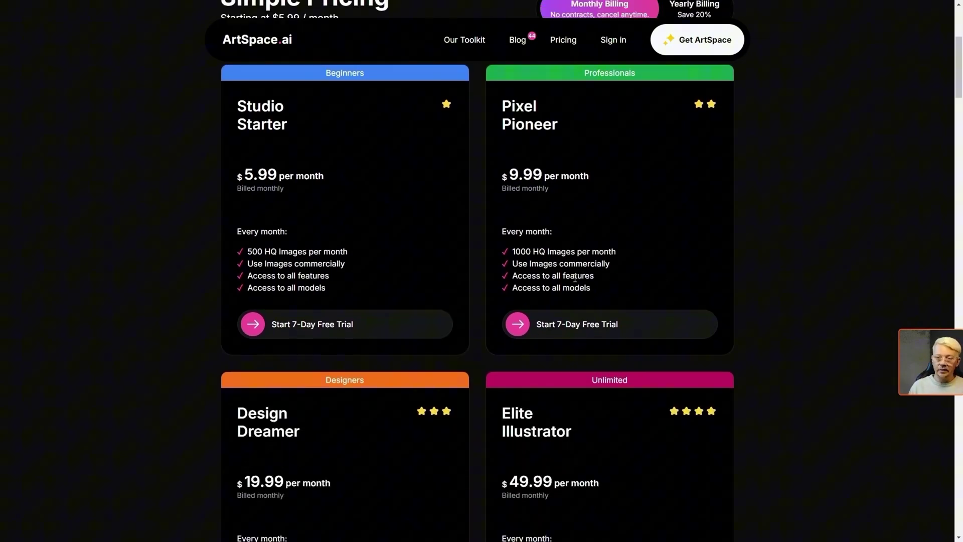
pyautogui.scroll(-2, 557, 186)
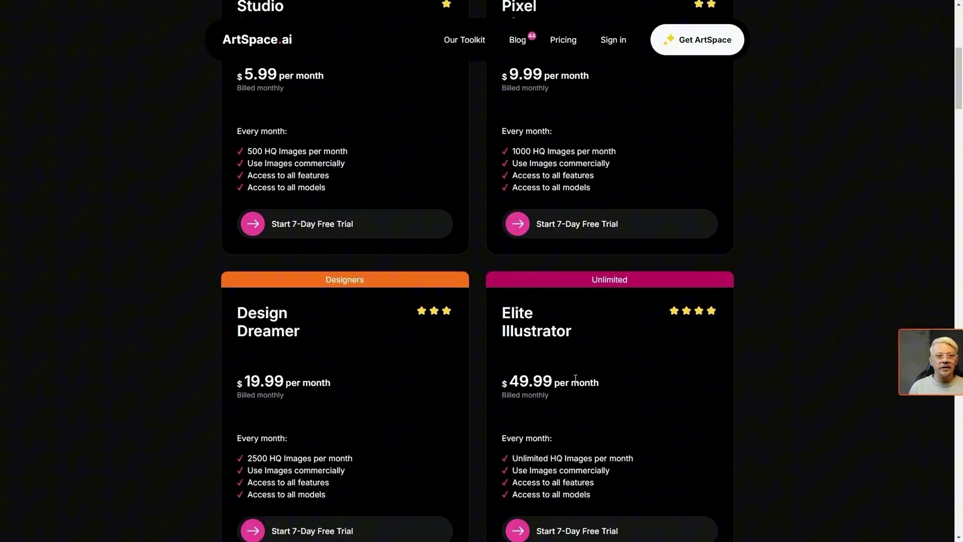
pyautogui.scroll(7, 474, 259)
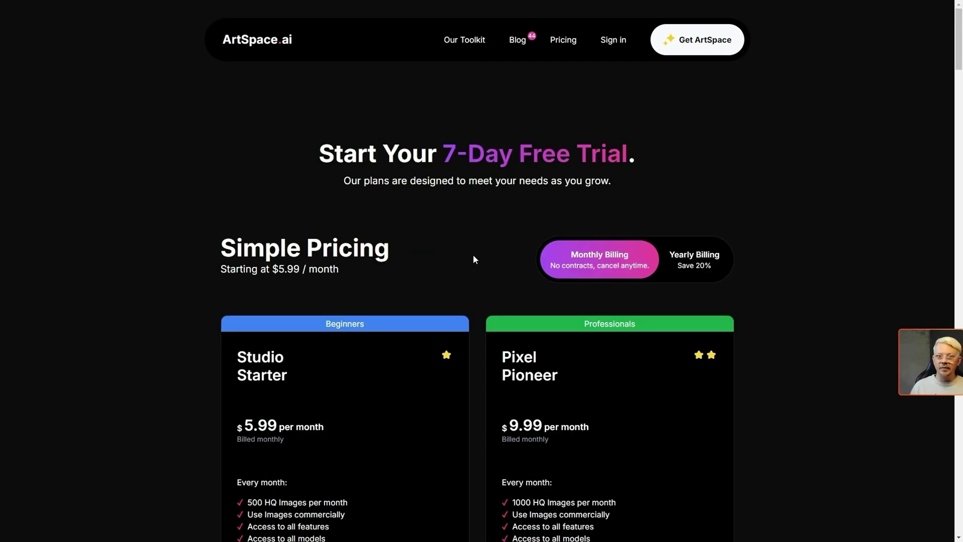
# Turn on yearly billing so Studio Starter shows $4.79, Pixel Pioneer $7.99, and Elite Illustrator $39.99 monthly
pyautogui.click(697, 264)
pyautogui.scroll(-4, 780, 244)
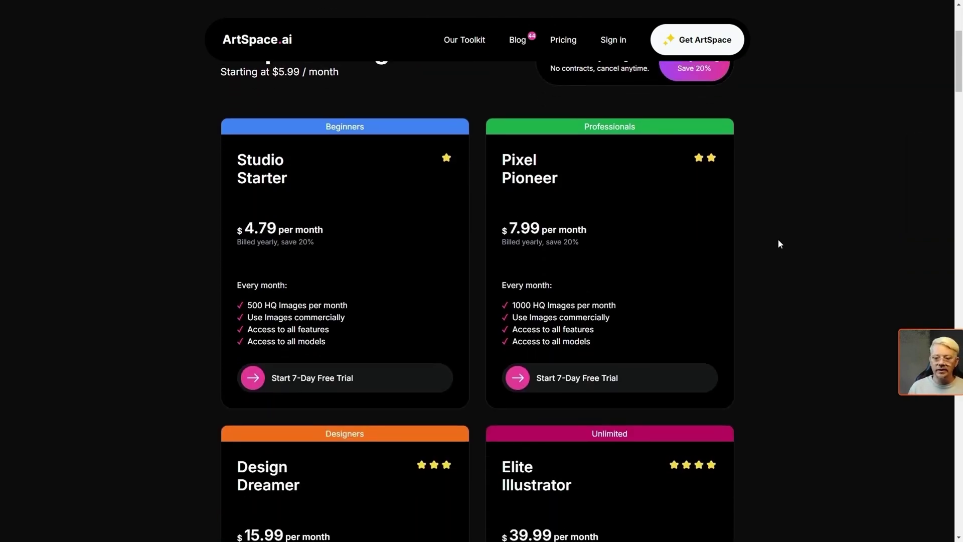